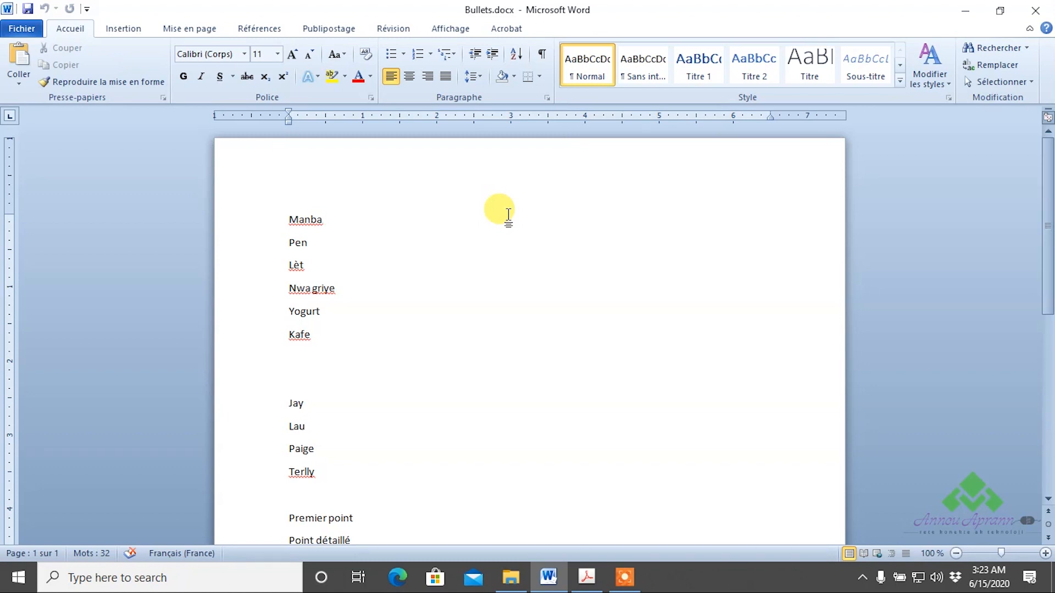
# Apply four-diamond bullets to the six lines from Manba to Kafe
pyautogui.moveTo(338, 344); pyautogui.dragTo(219, 219)
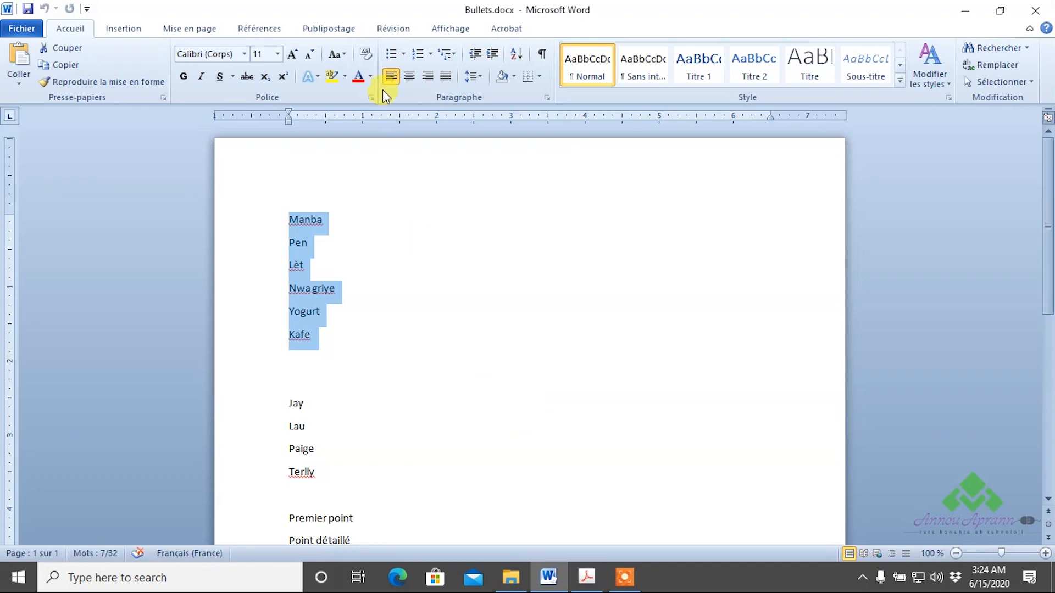
pyautogui.click(406, 55)
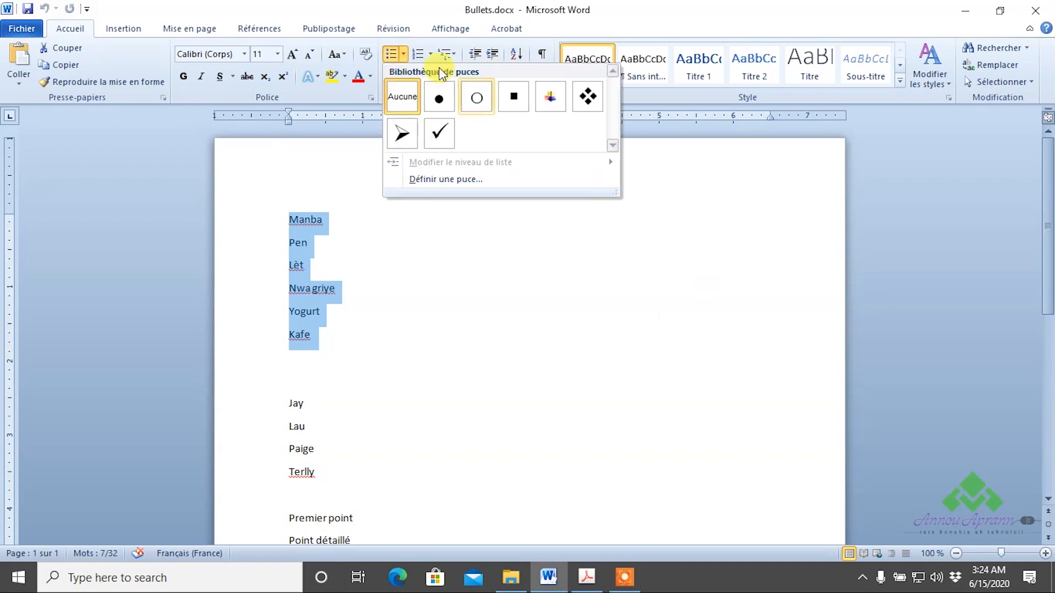
pyautogui.click(651, 364)
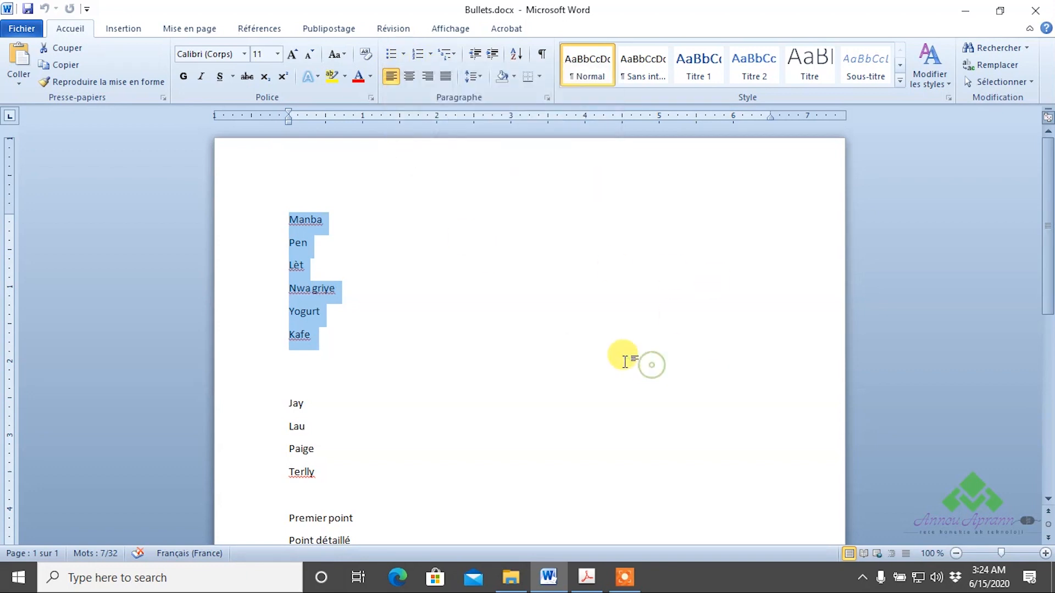
pyautogui.click(389, 55)
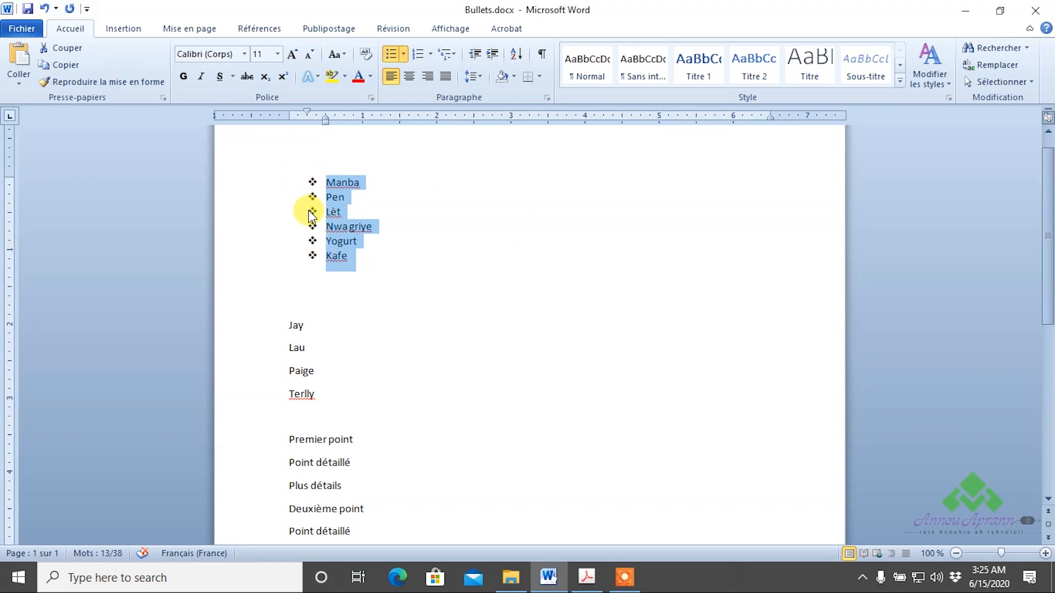
# Open the new bullet definition for the Manba–Kafe list and review the bullet's font settings, keeping them as they are
pyautogui.click(404, 54)
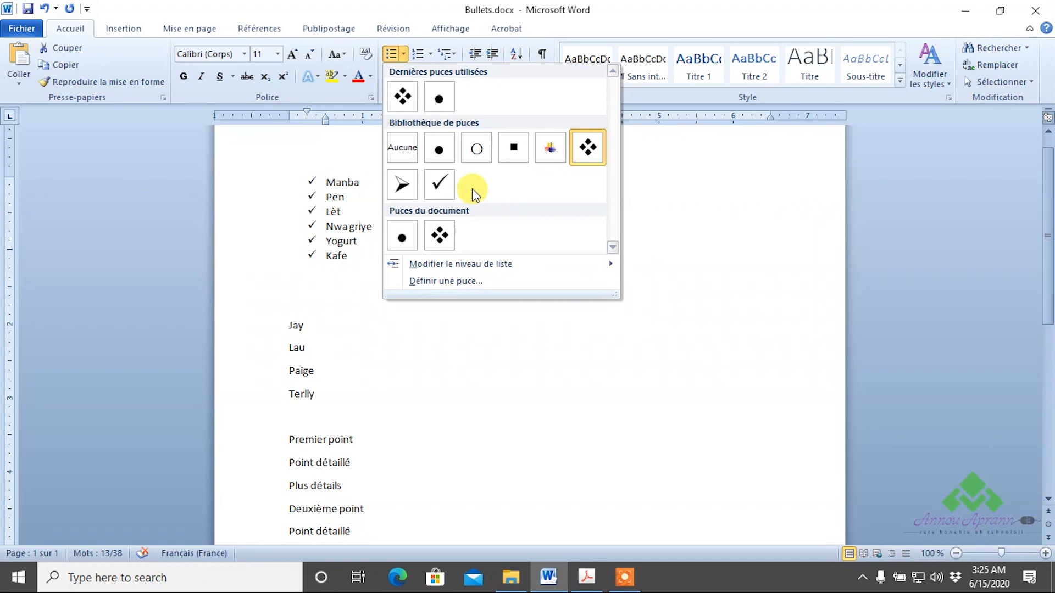
pyautogui.click(434, 280)
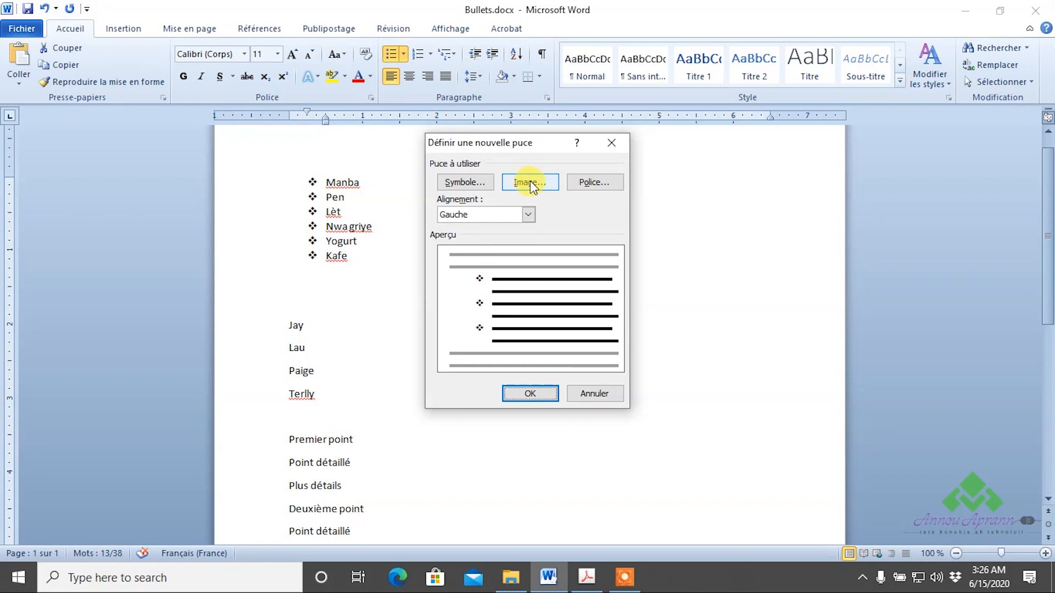
pyautogui.click(615, 184)
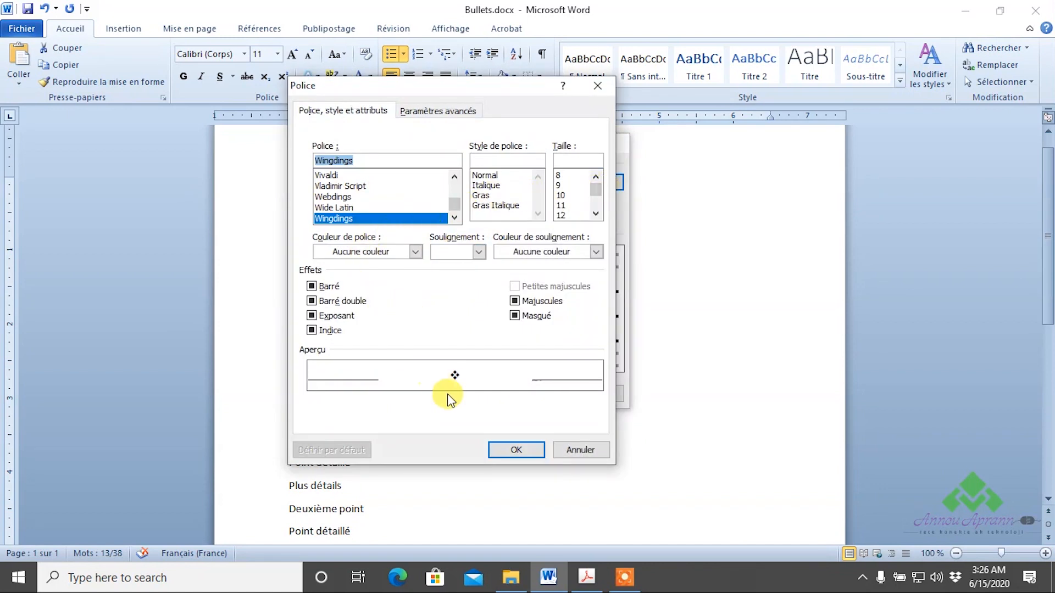
pyautogui.click(516, 449)
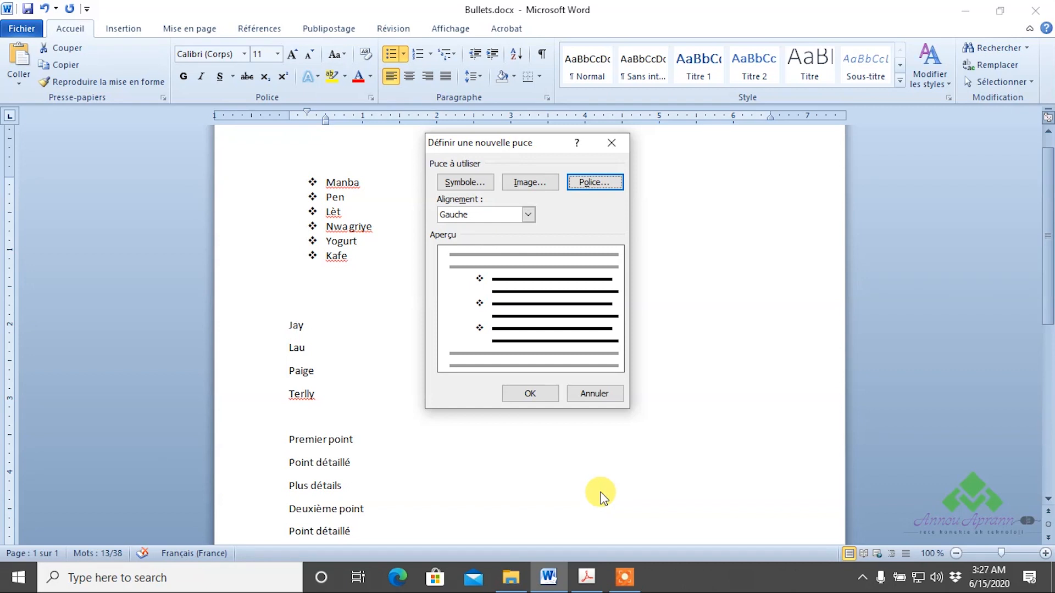
# Change the list's bullet symbol to the hollow square, Wingdings character 111
pyautogui.click(443, 181)
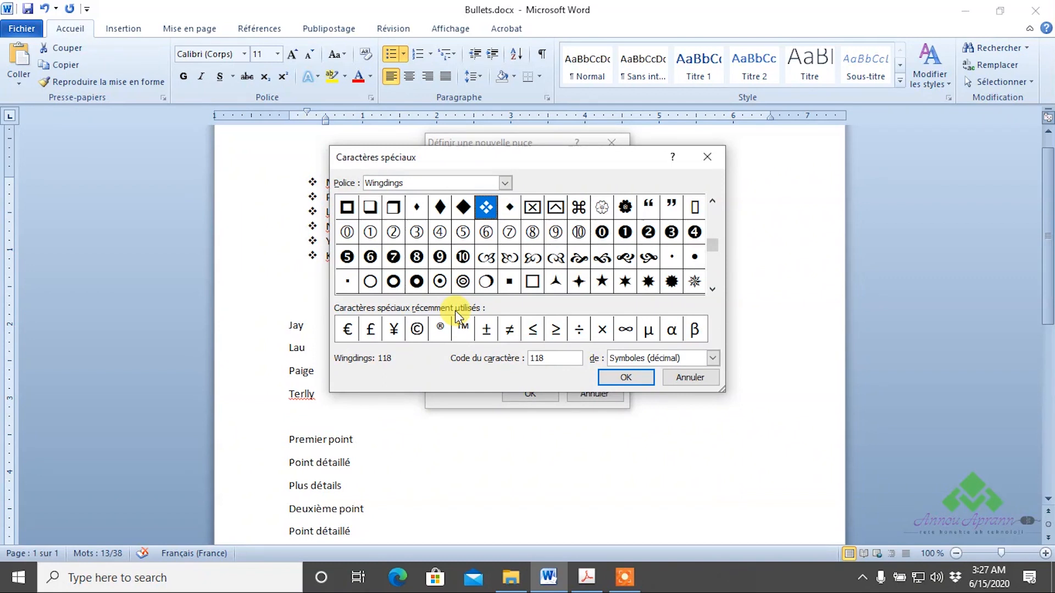
pyautogui.click(532, 282)
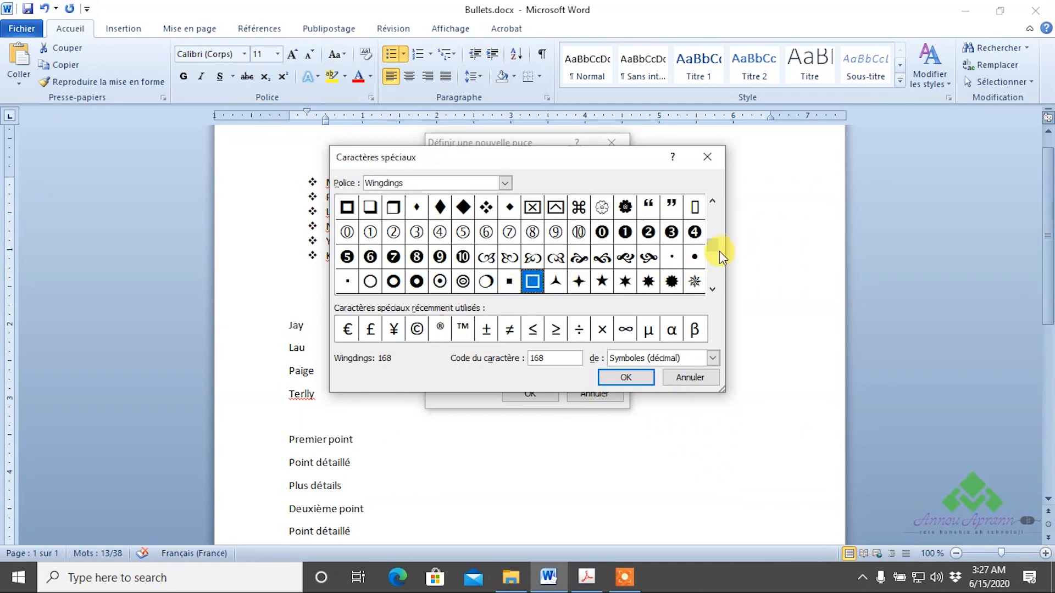
pyautogui.moveTo(717, 239); pyautogui.dragTo(711, 211)
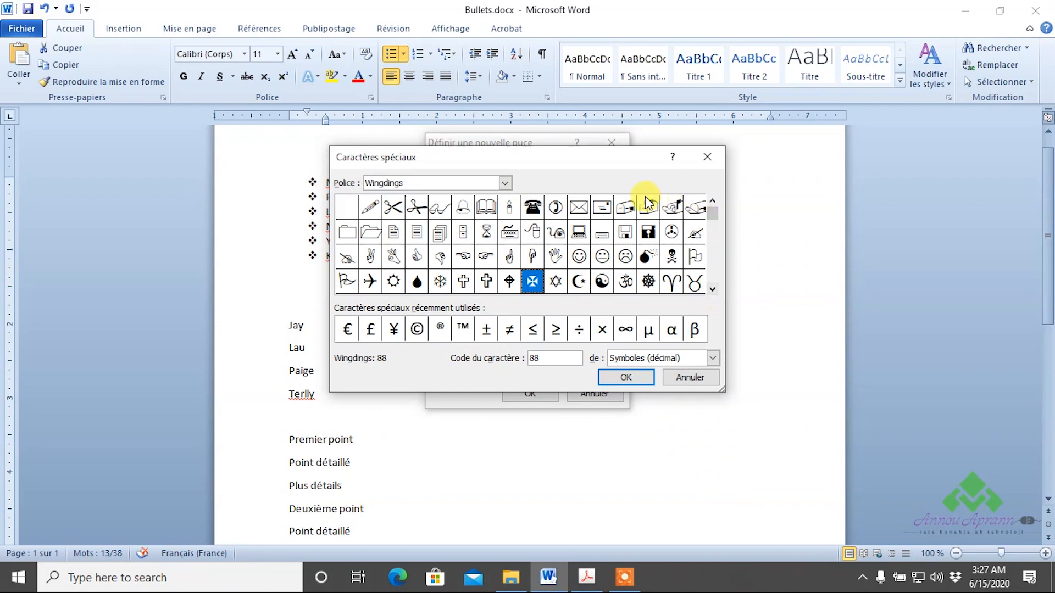
pyautogui.click(557, 207)
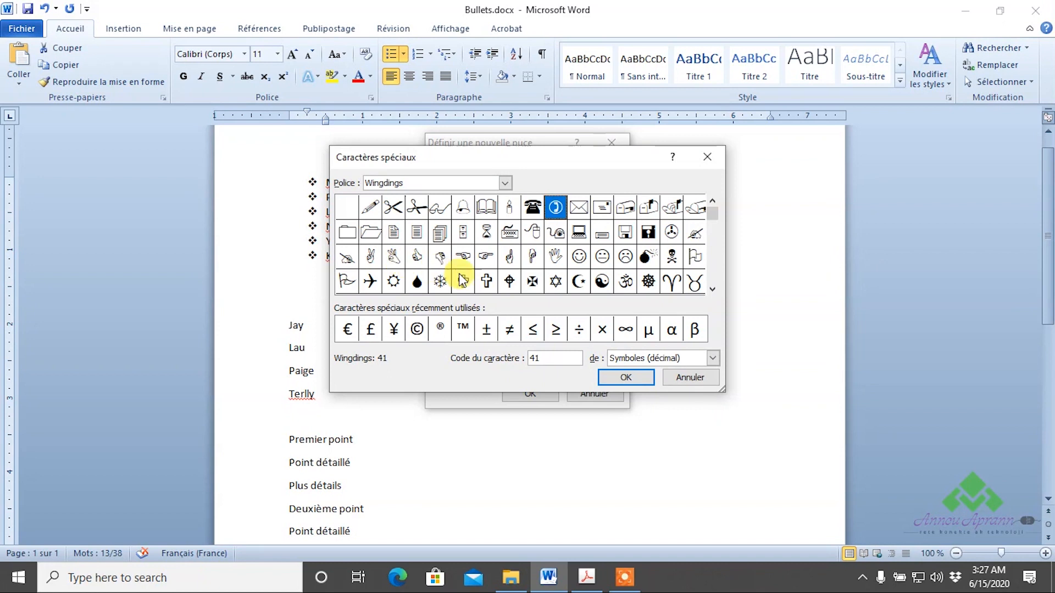
pyautogui.click(712, 289)
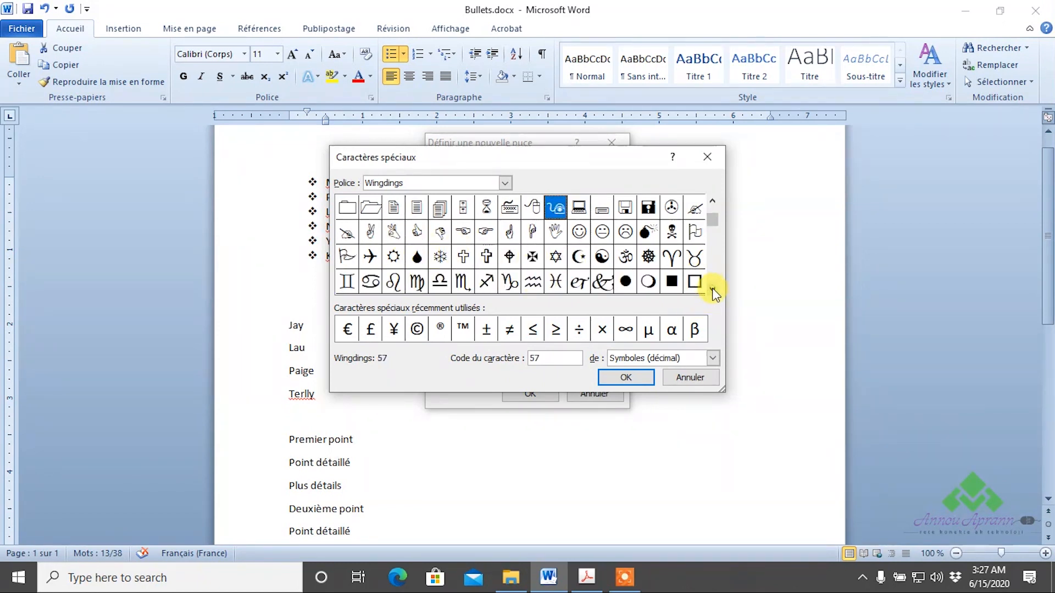
pyautogui.click(712, 289)
pyautogui.click(712, 289)
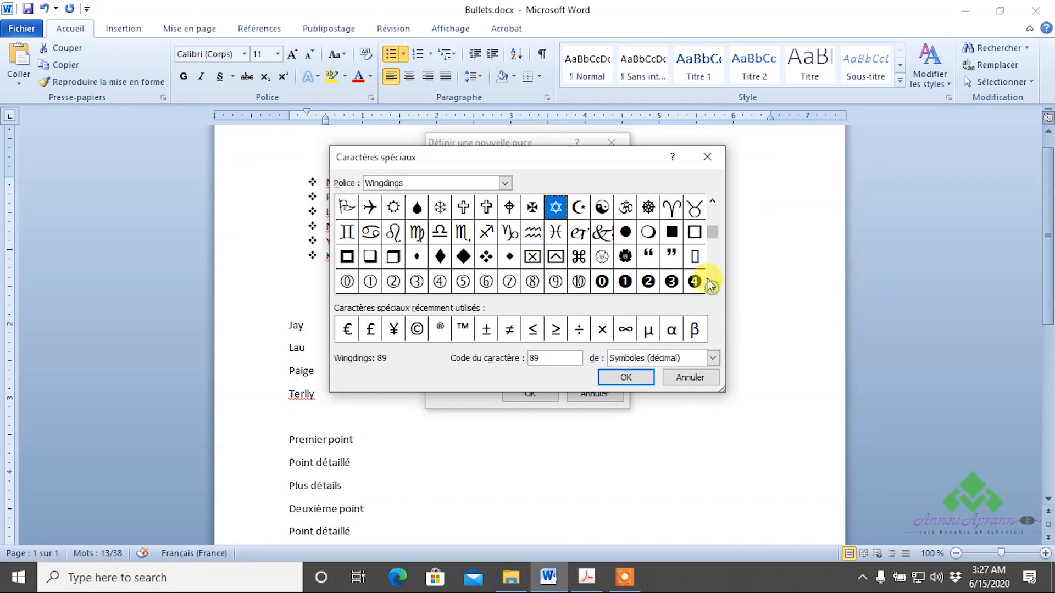
pyautogui.click(693, 232)
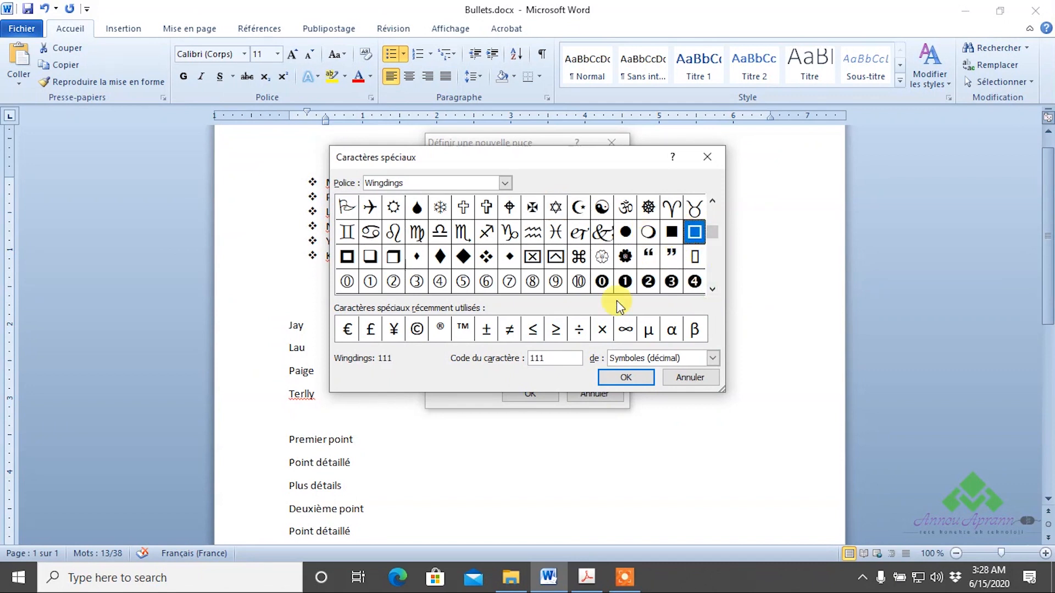
pyautogui.click(626, 378)
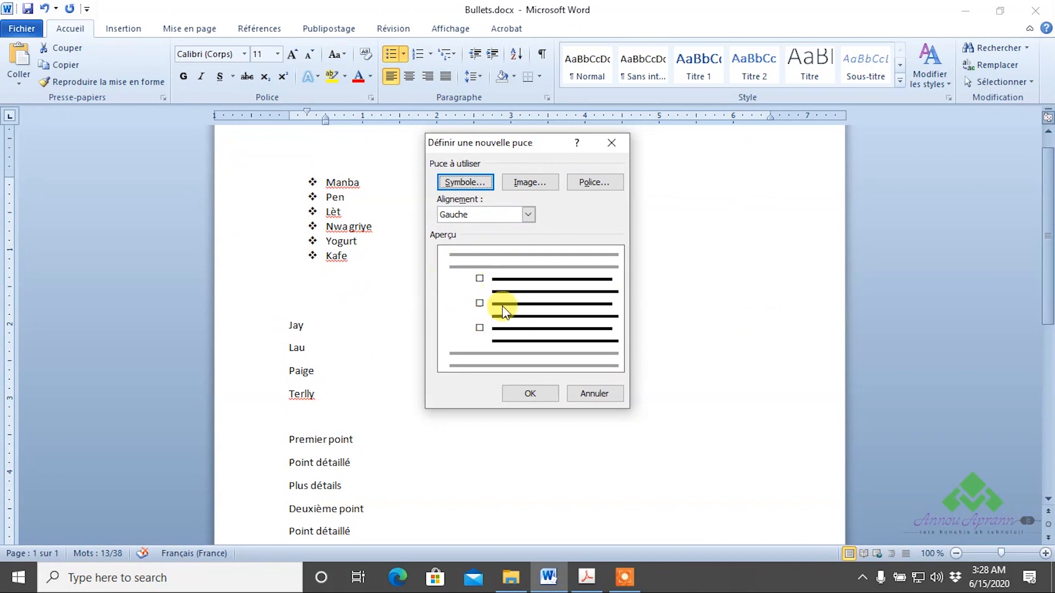
pyautogui.click(532, 397)
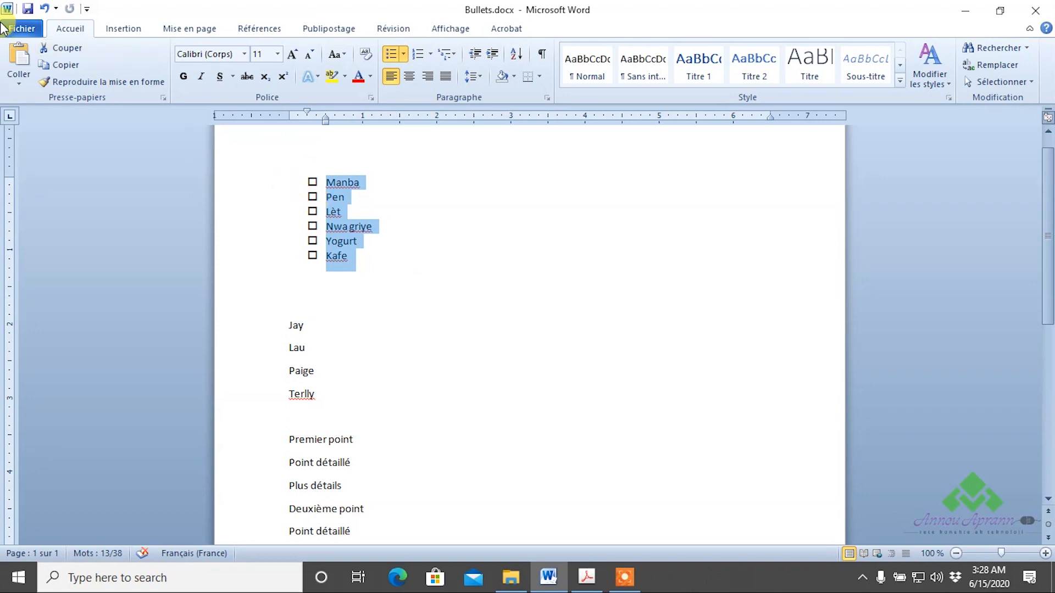
# Try a red font colour on the whole square-bulleted list and undo it
pyautogui.click(356, 77)
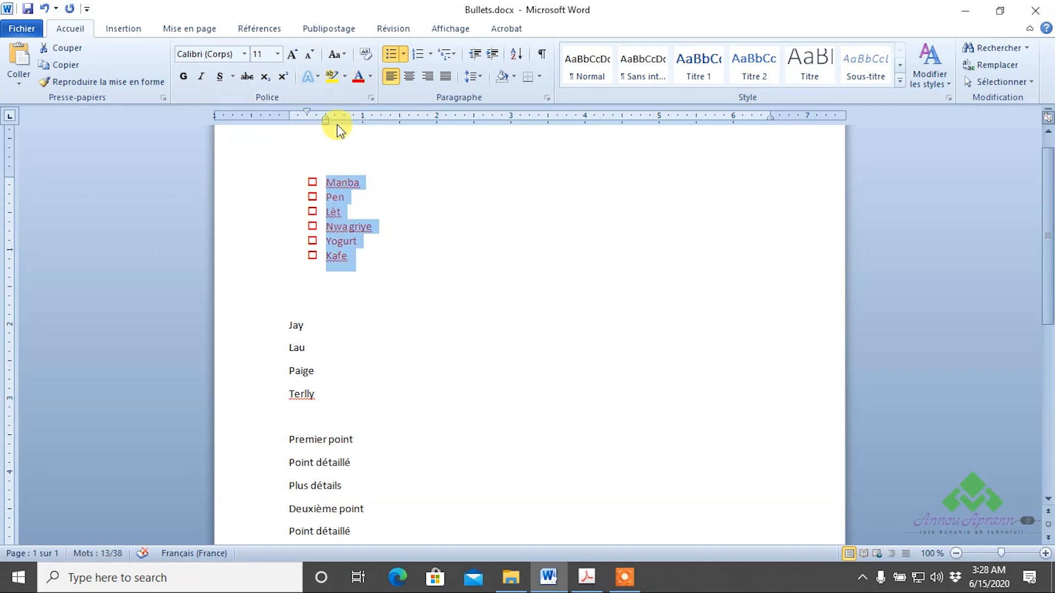
pyautogui.hotkey('ctrl', 'z')
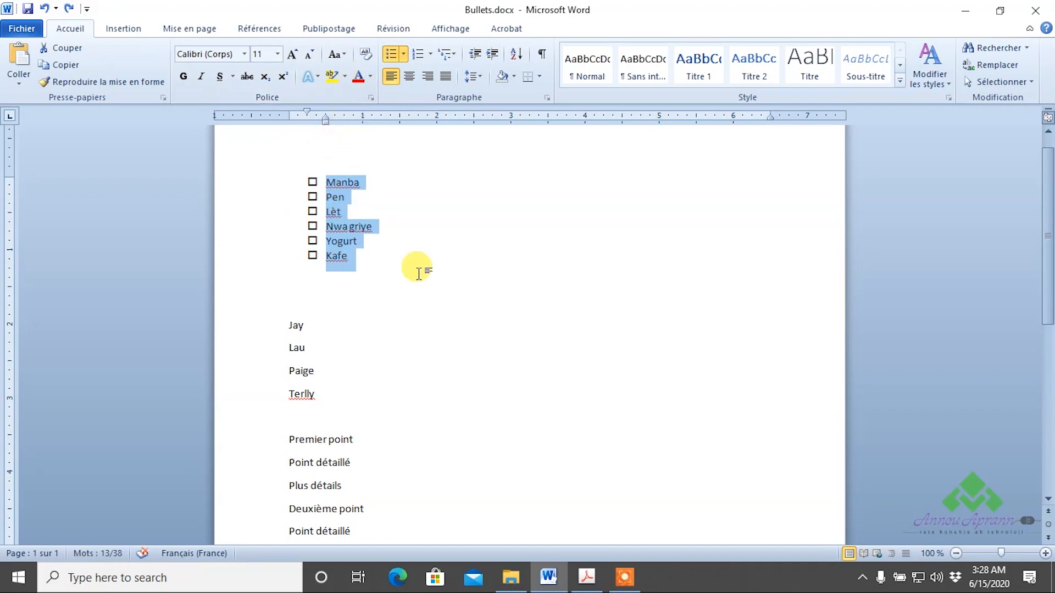
# Redefine the Manba–Kafe list's hollow square bullets with the standard purple font colour, leaving the text colour alone
pyautogui.click(404, 55)
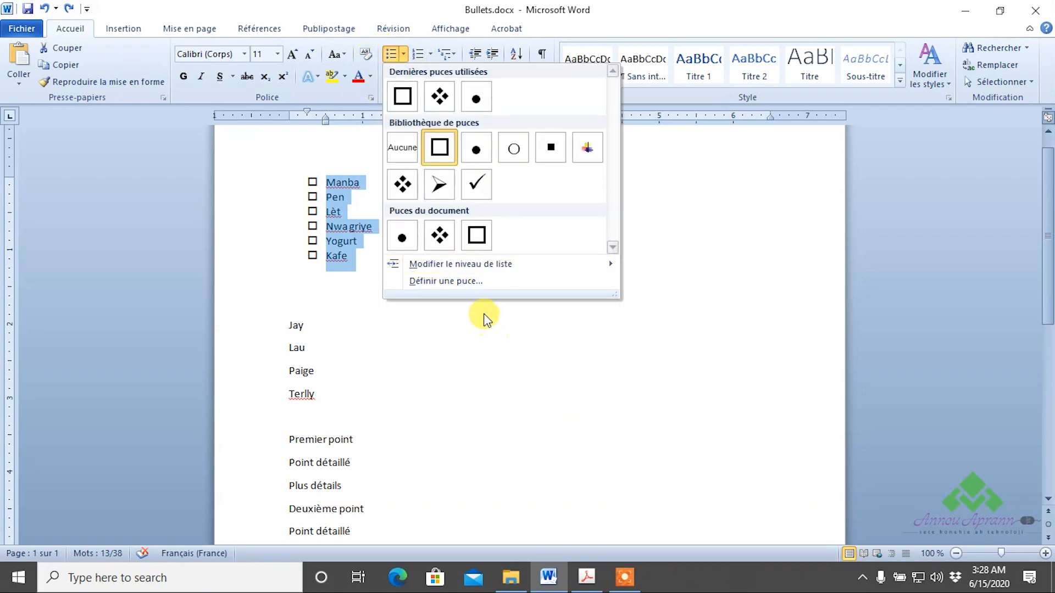
pyautogui.click(452, 279)
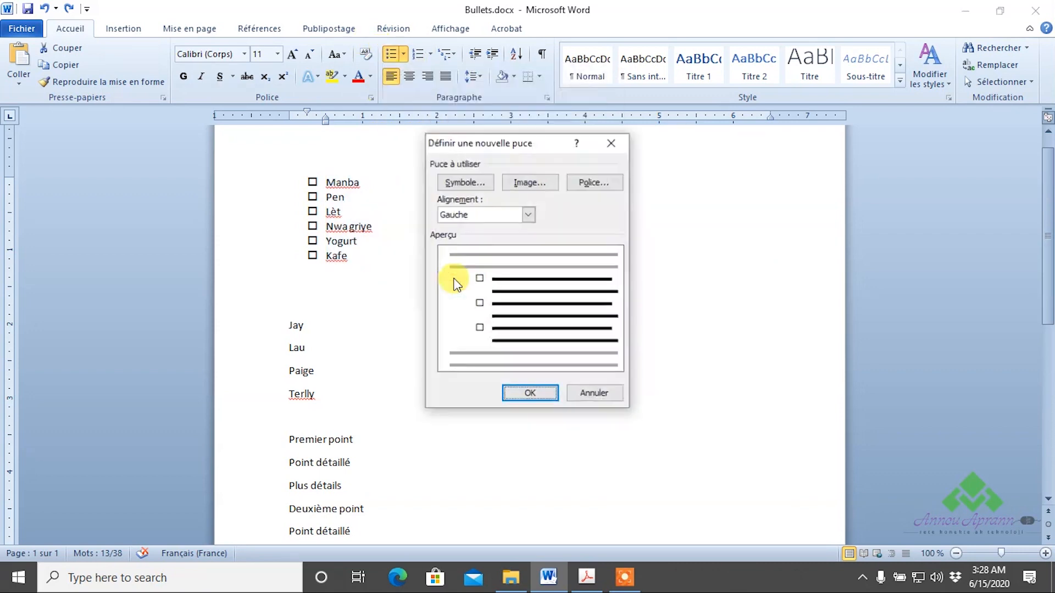
pyautogui.click(586, 184)
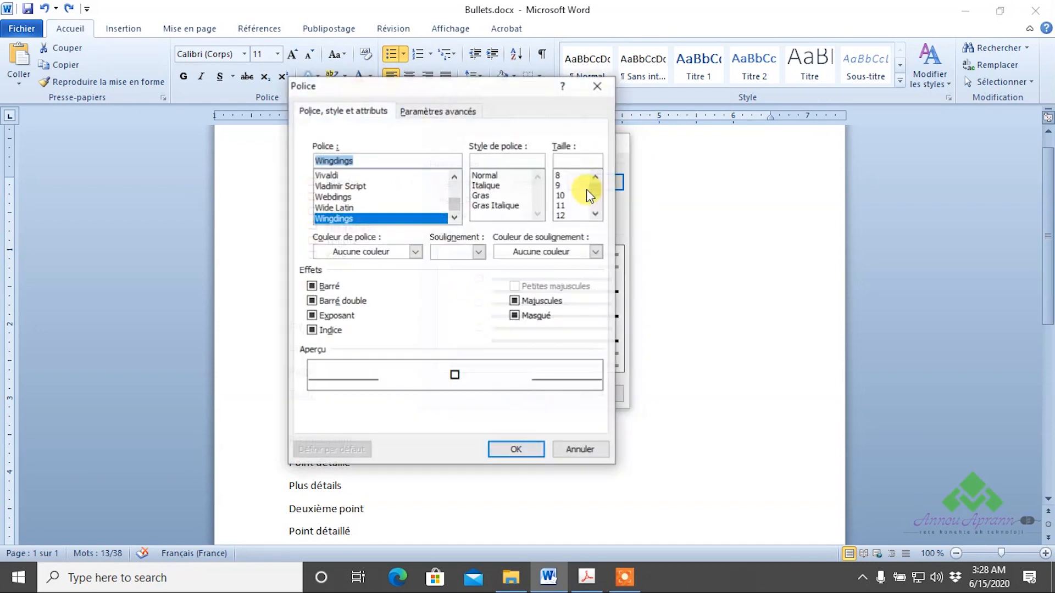
pyautogui.click(356, 251)
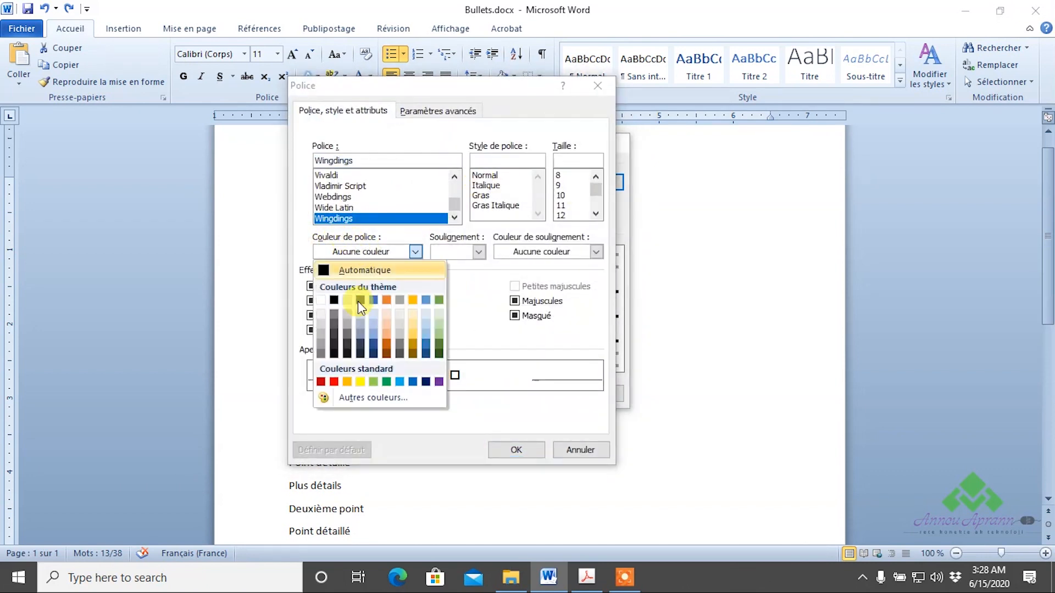
pyautogui.click(438, 381)
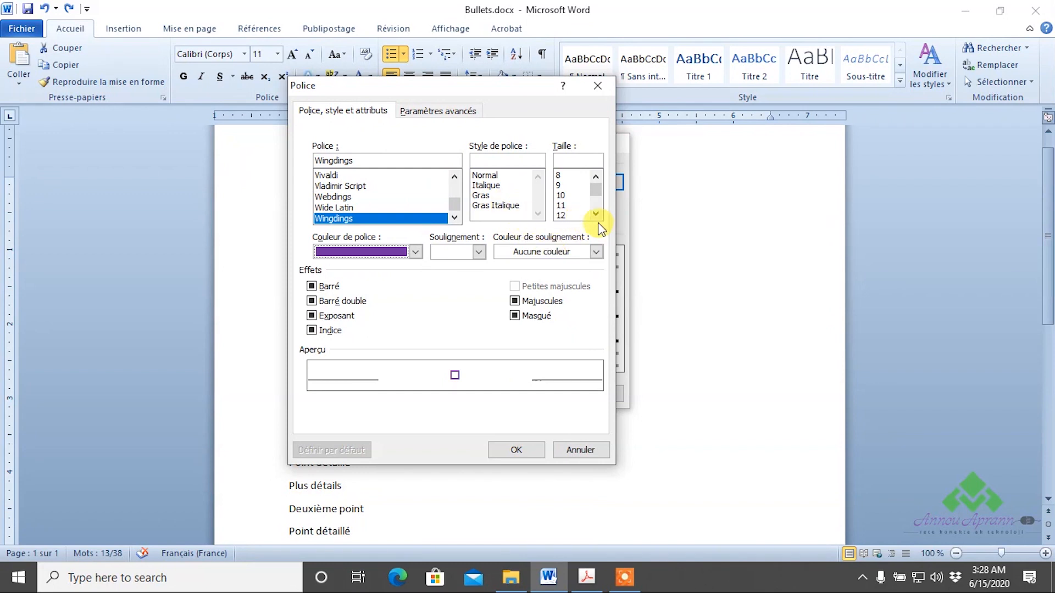
pyautogui.click(503, 450)
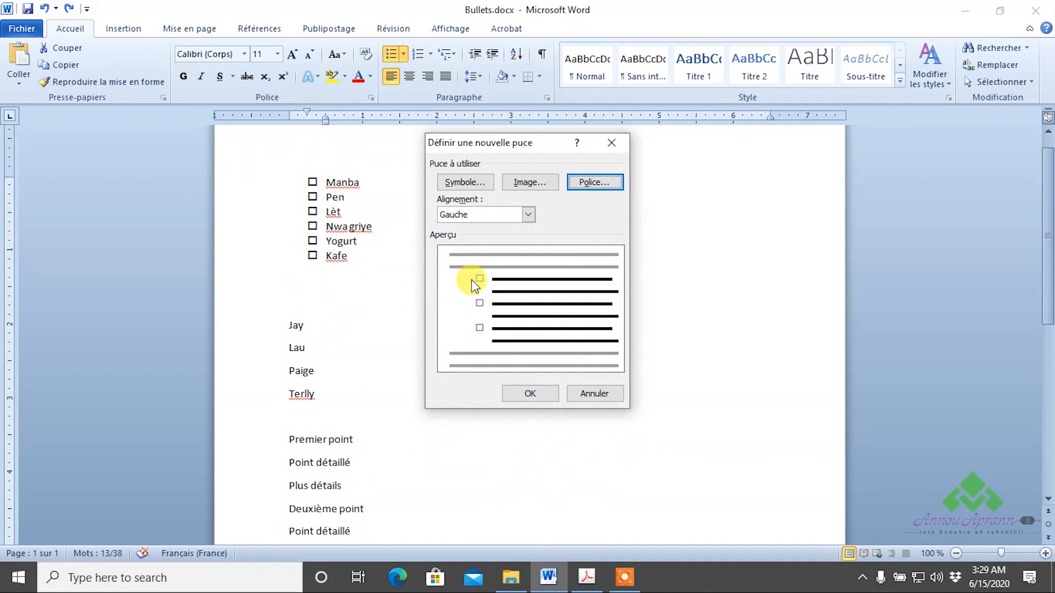
pyautogui.click(541, 400)
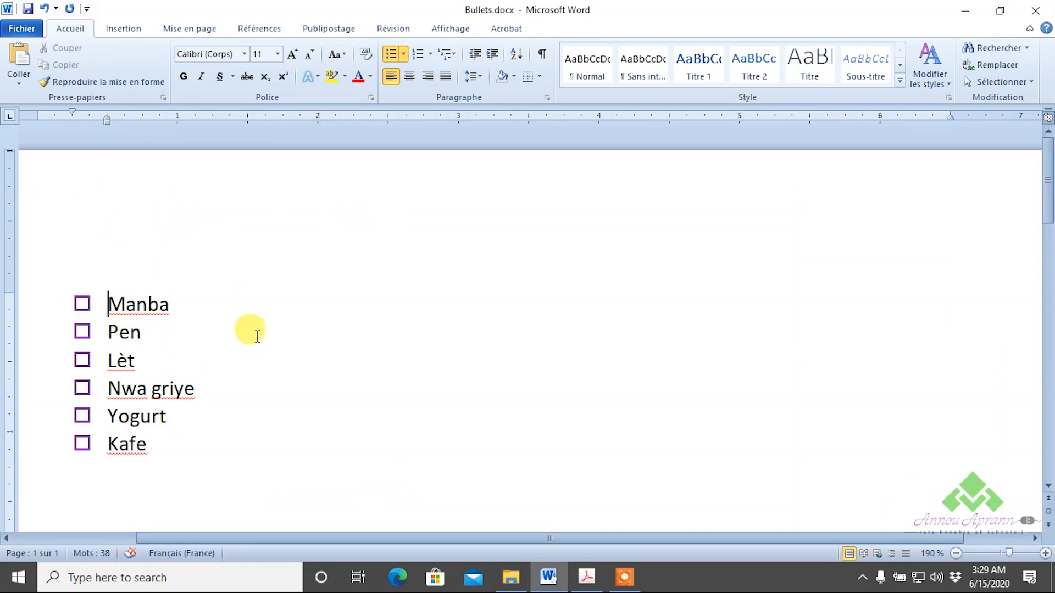
# Turn the four name lines below the bulleted list into a numbered list in the 1., 2., 3. format
pyautogui.scroll(-4, 274, 324)
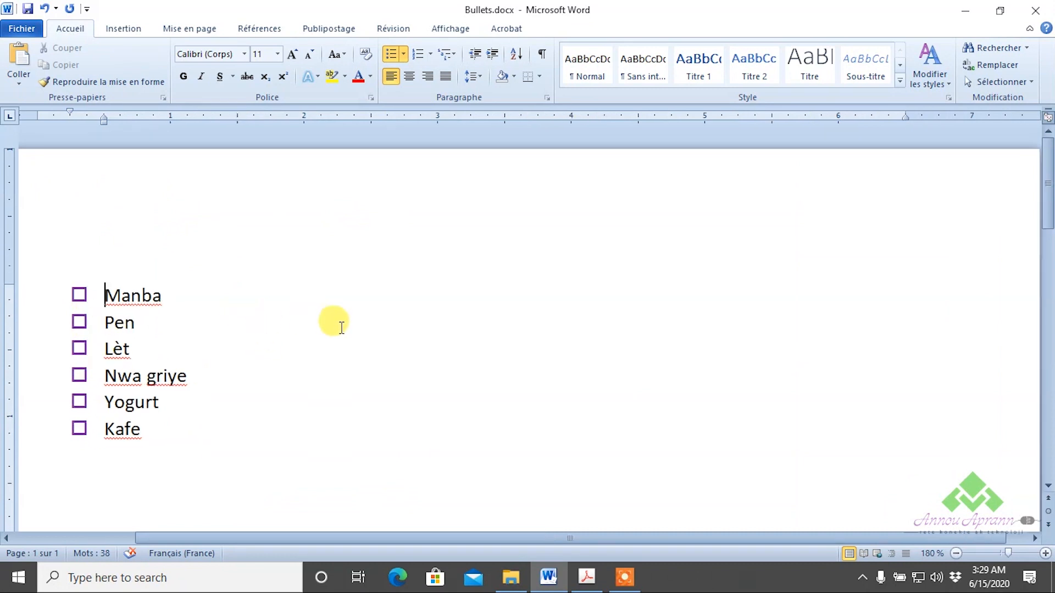
pyautogui.scroll(-4, 342, 329)
pyautogui.scroll(-1, 340, 285)
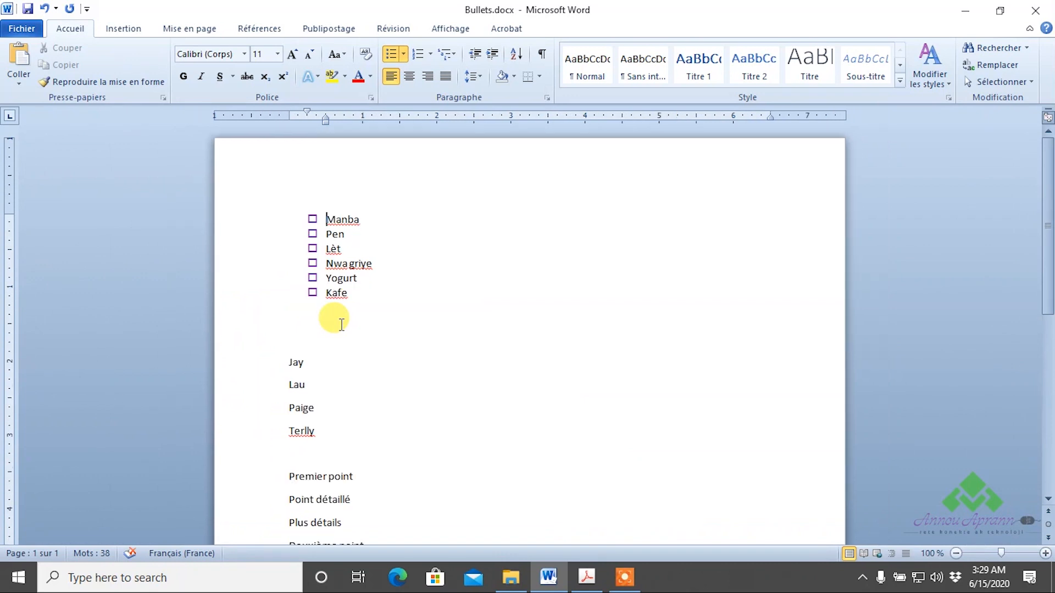
pyautogui.scroll(-2, 274, 288)
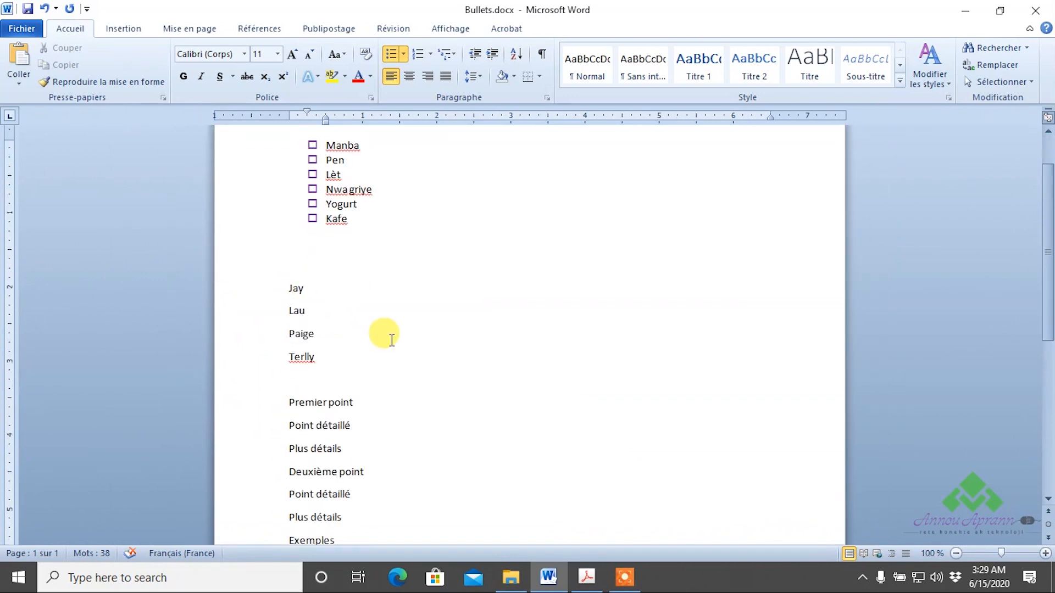
pyautogui.moveTo(357, 361); pyautogui.dragTo(286, 284)
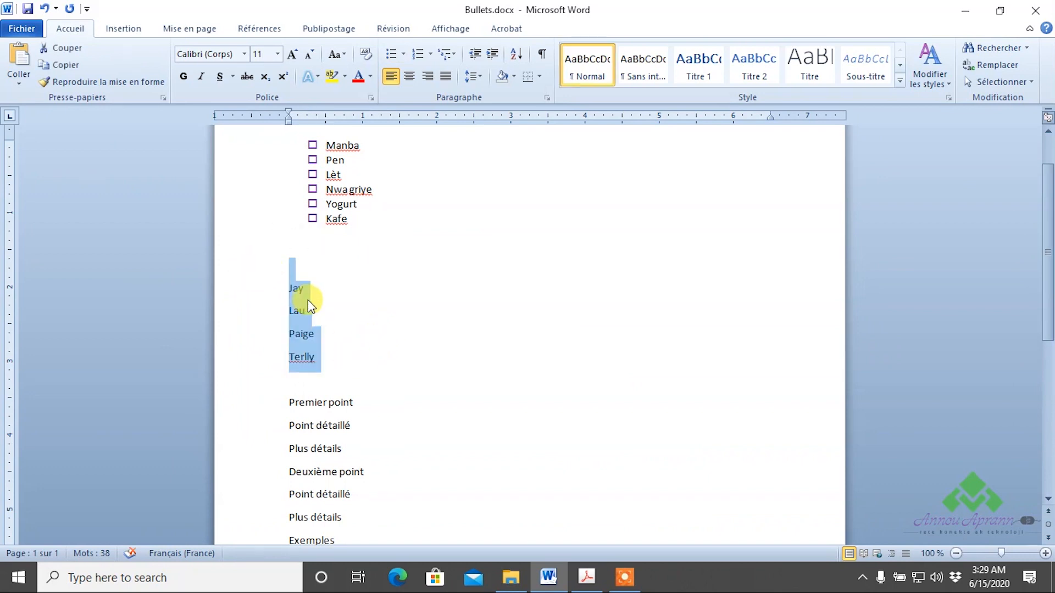
pyautogui.click(353, 334)
pyautogui.moveTo(337, 362); pyautogui.dragTo(267, 294)
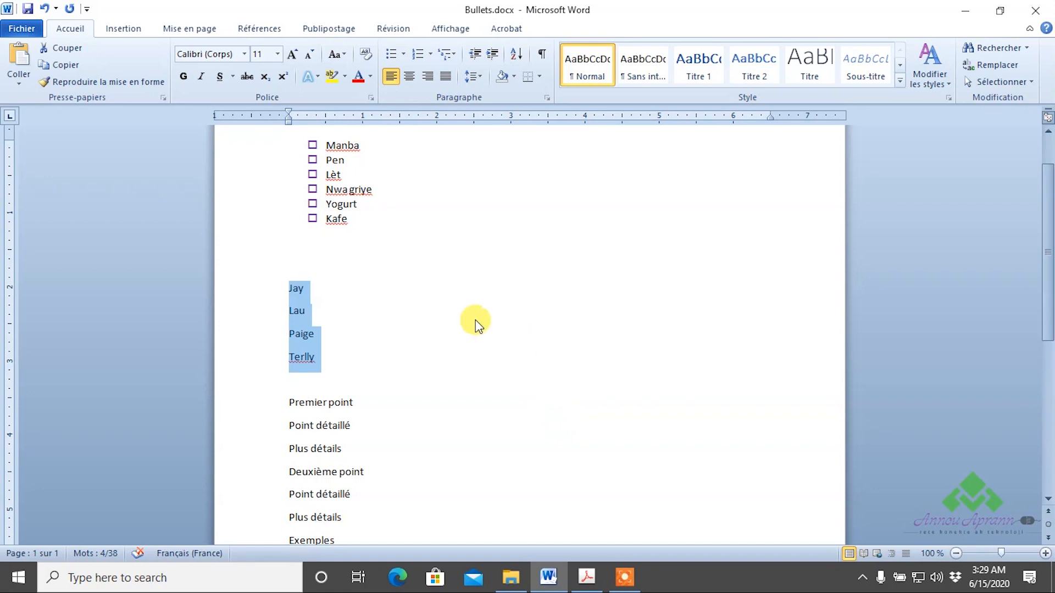
pyautogui.click(419, 67)
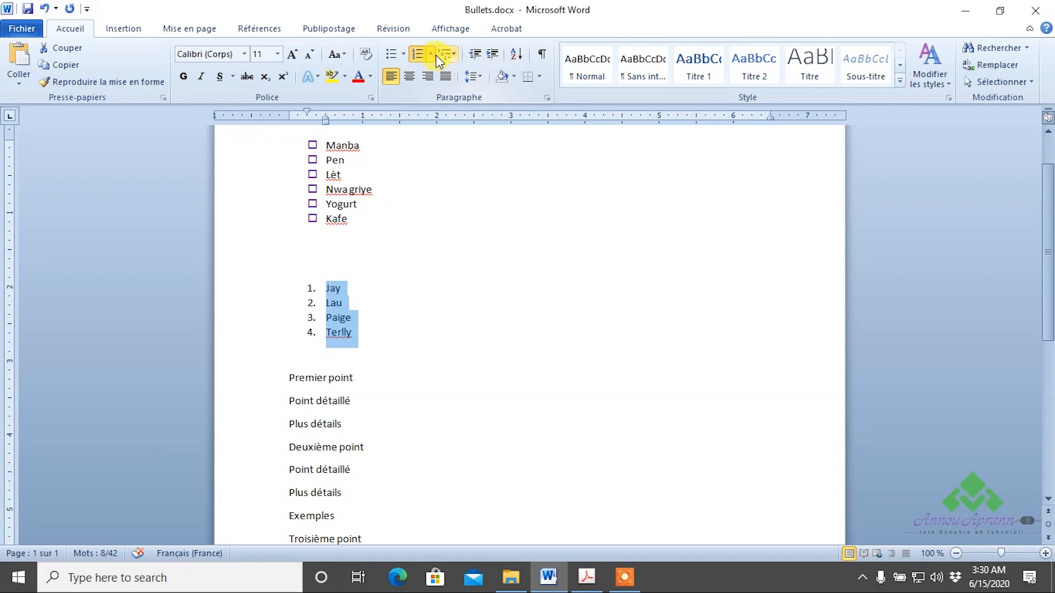
# Try the I., II., III. numbering on the four-name list, and switch the list to the 1), 2), 3) format
pyautogui.click(432, 54)
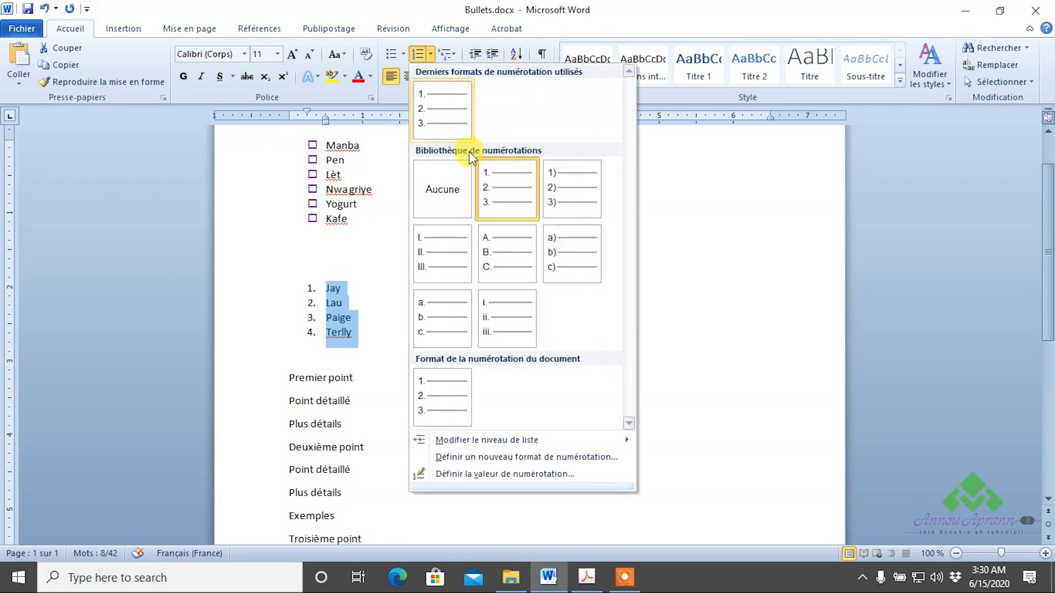
pyautogui.click(433, 242)
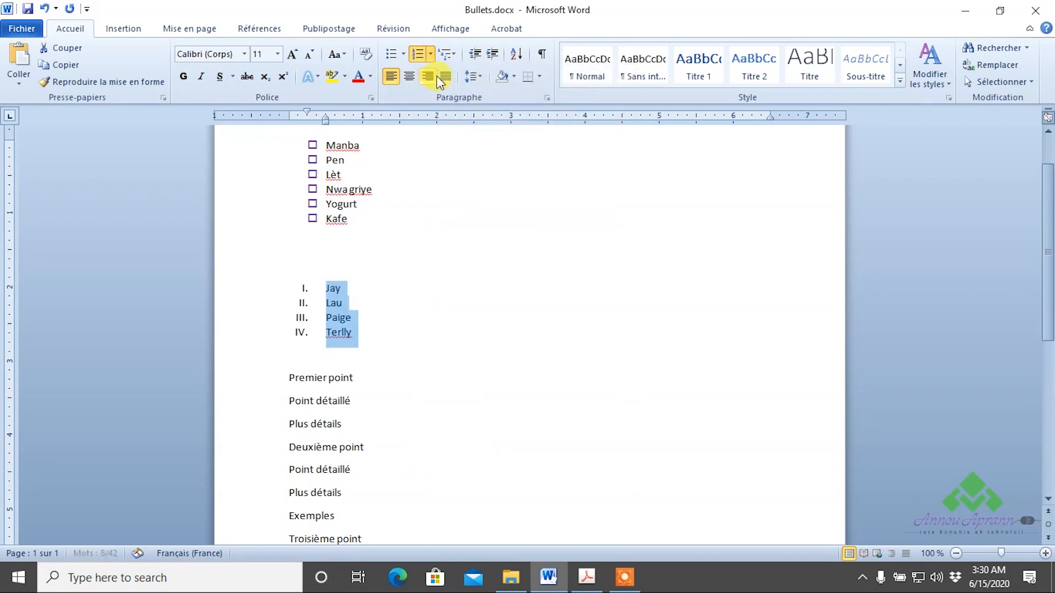
pyautogui.click(431, 54)
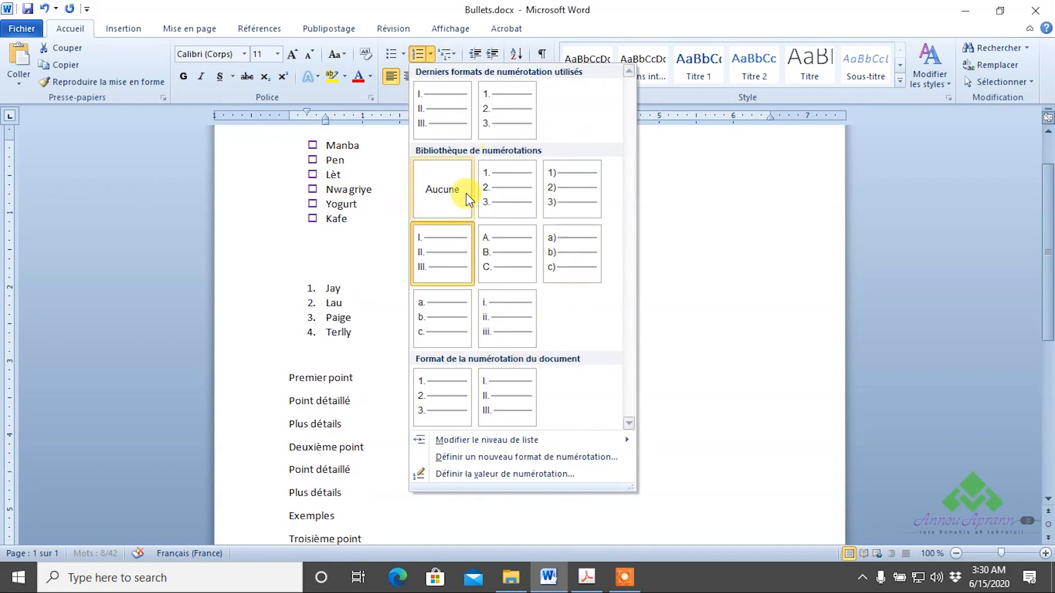
pyautogui.click(567, 192)
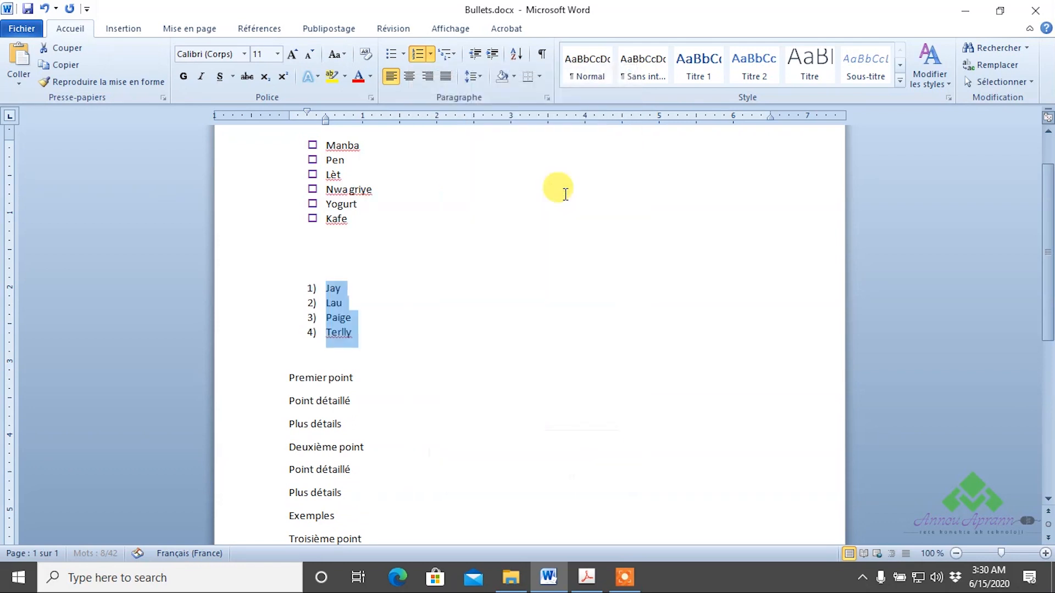
# Apply the 1., 1.1., 1.1.1. multilevel list format to all lines from Premier point to the last Point détaillé
pyautogui.scroll(-3, 468, 247)
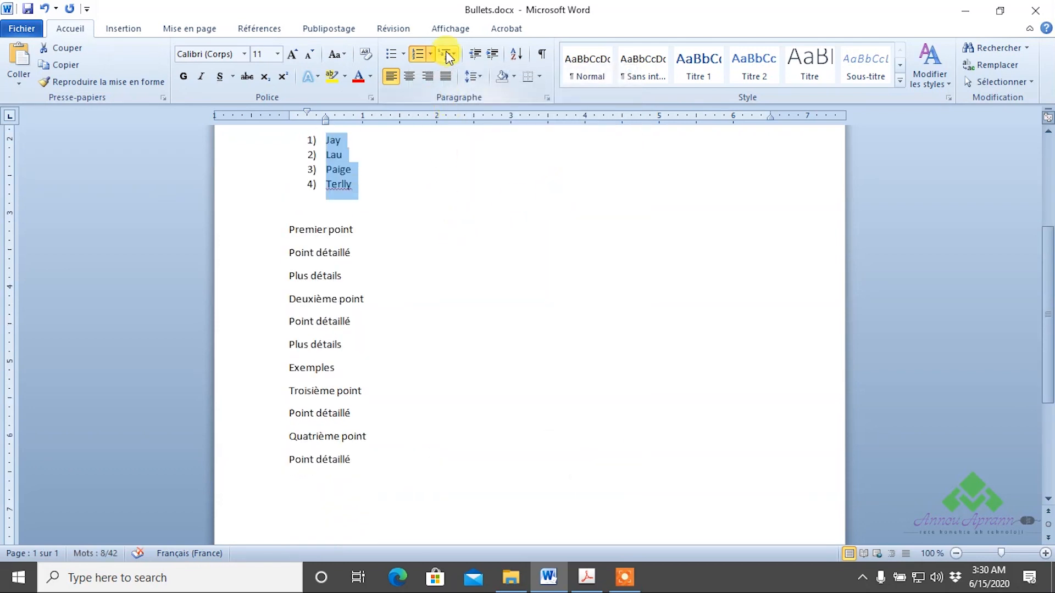
pyautogui.click(552, 363)
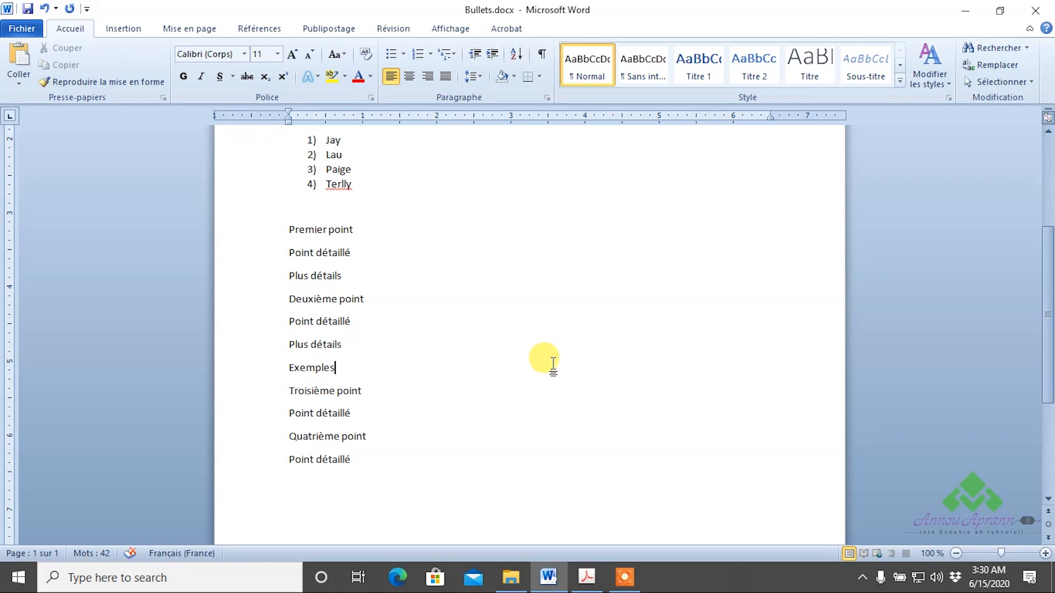
pyautogui.scroll(1, 544, 357)
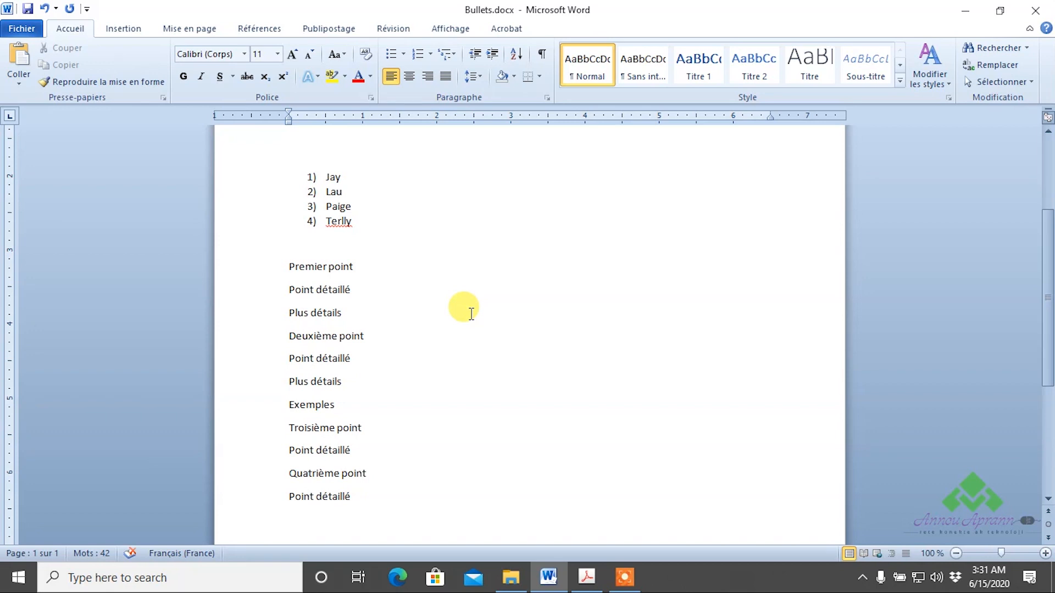
pyautogui.moveTo(277, 263); pyautogui.dragTo(424, 498)
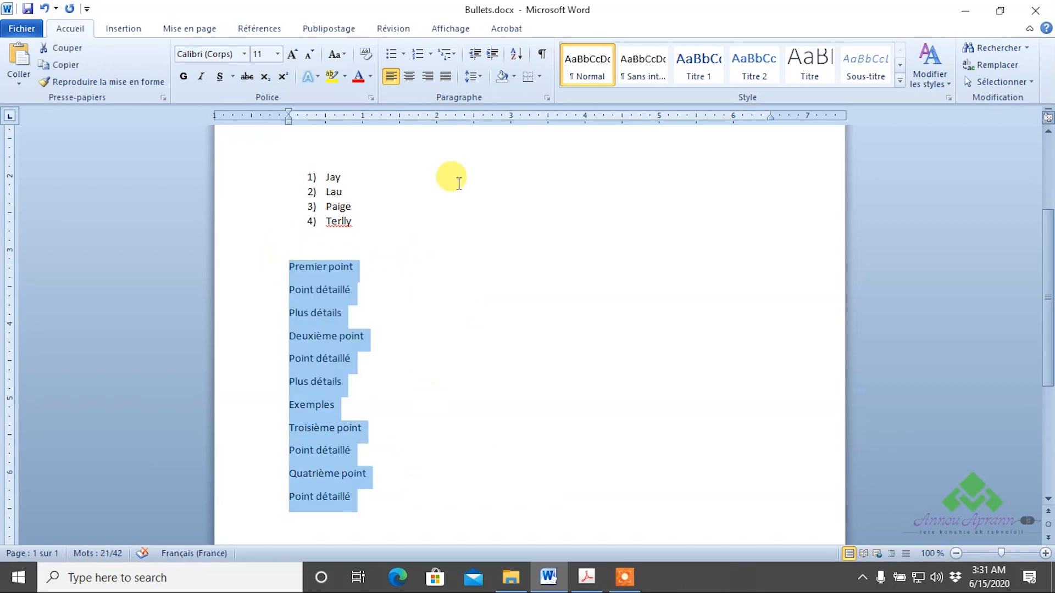
pyautogui.click(452, 55)
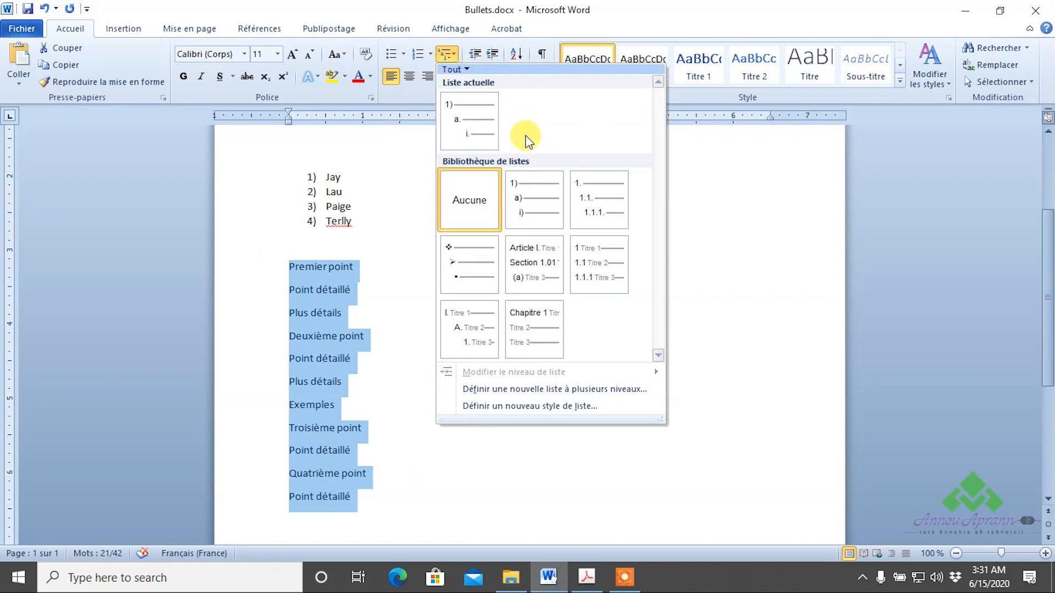
pyautogui.moveTo(534, 188)
pyautogui.moveTo(583, 180)
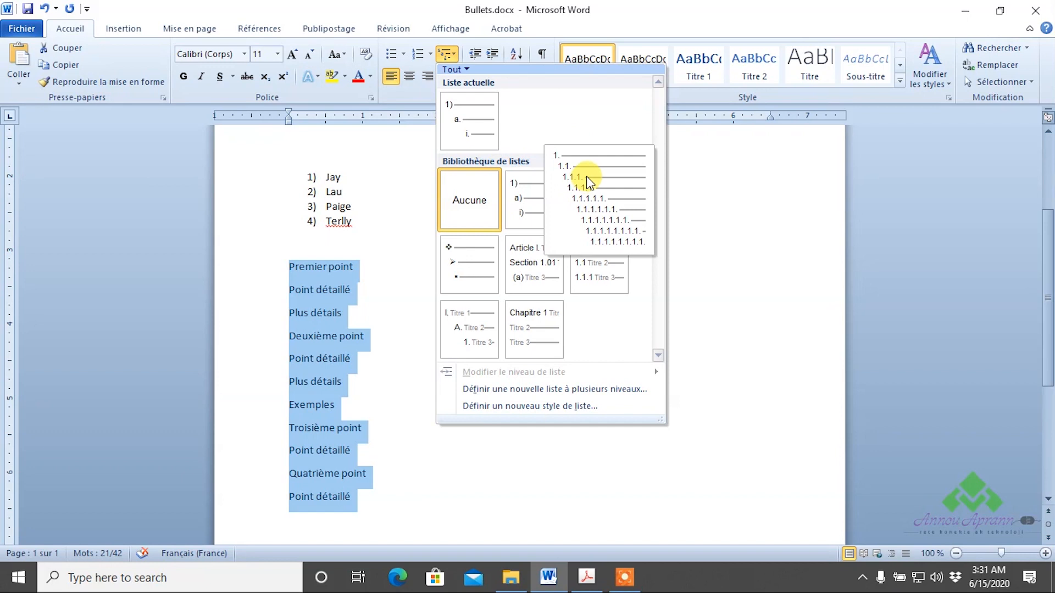
pyautogui.click(586, 179)
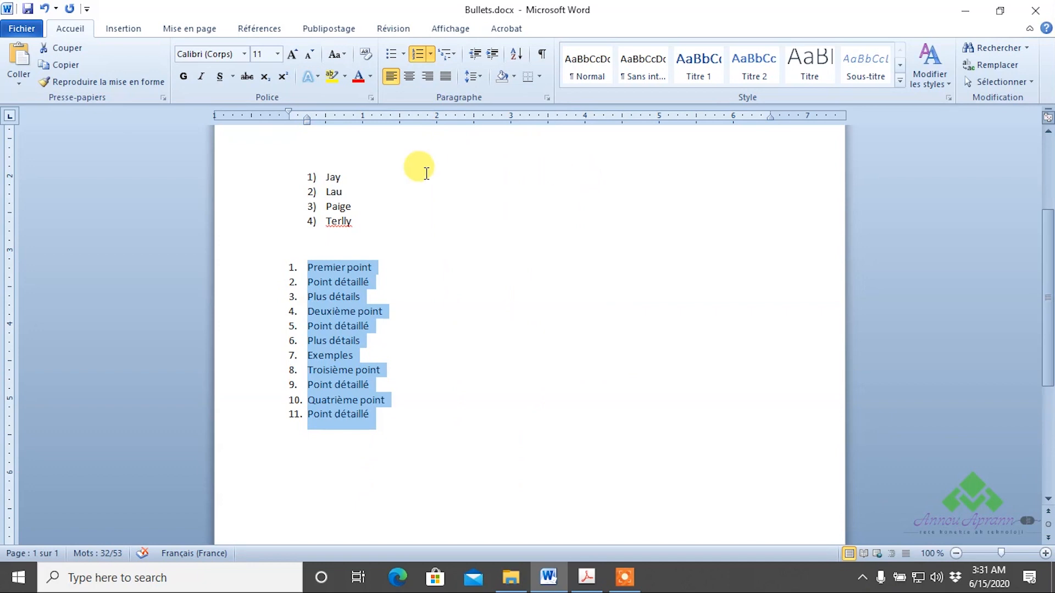
# Examine the first items of the multilevel list, Premier point and the detail lines below it, for their numbering levels
pyautogui.scroll(2, 468, 163)
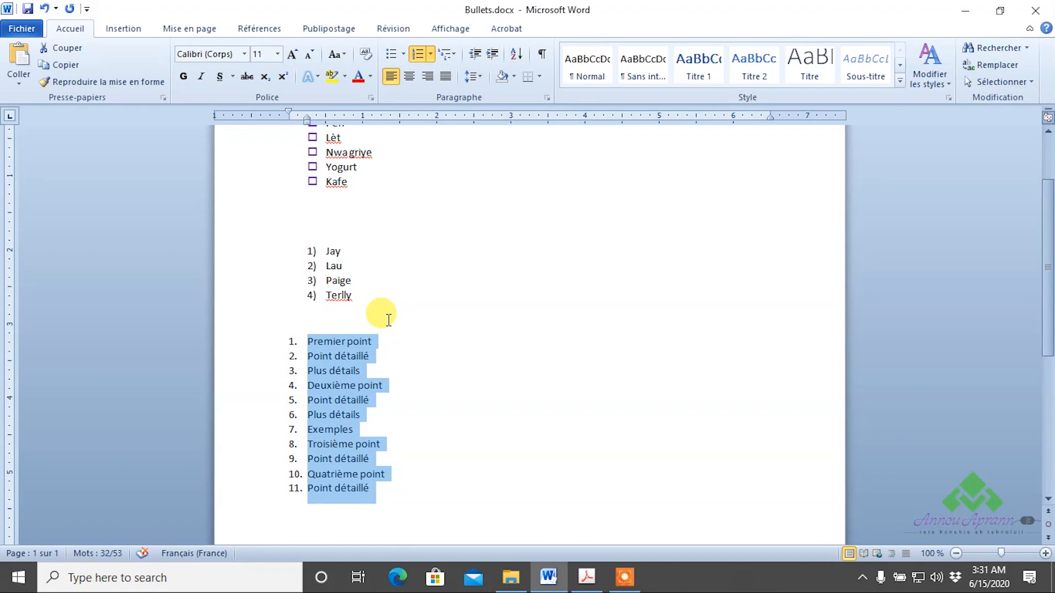
pyautogui.scroll(-2, 389, 323)
pyautogui.click(379, 283)
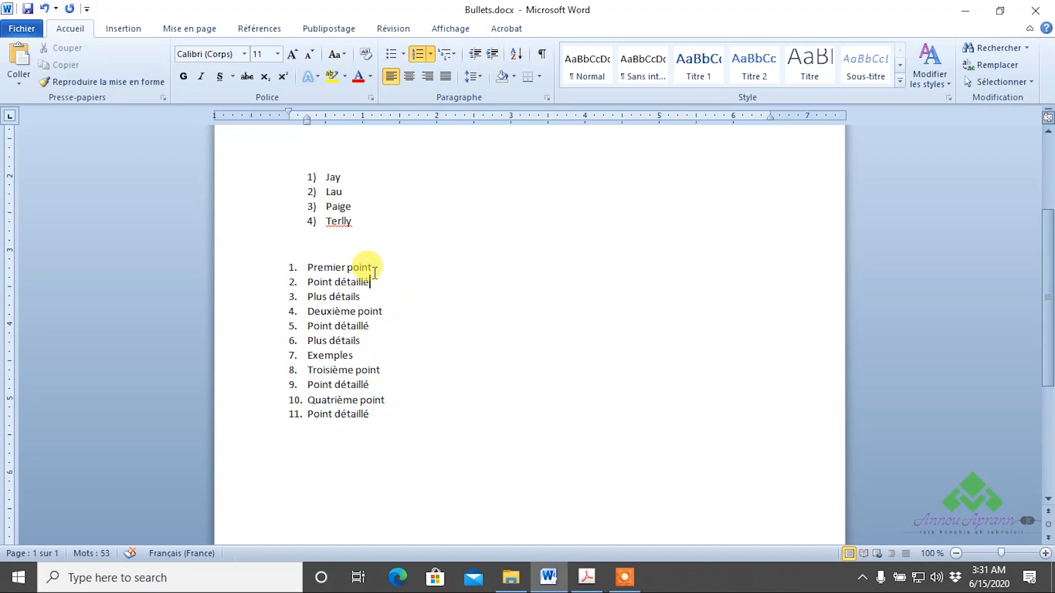
pyautogui.moveTo(378, 267); pyautogui.dragTo(286, 264)
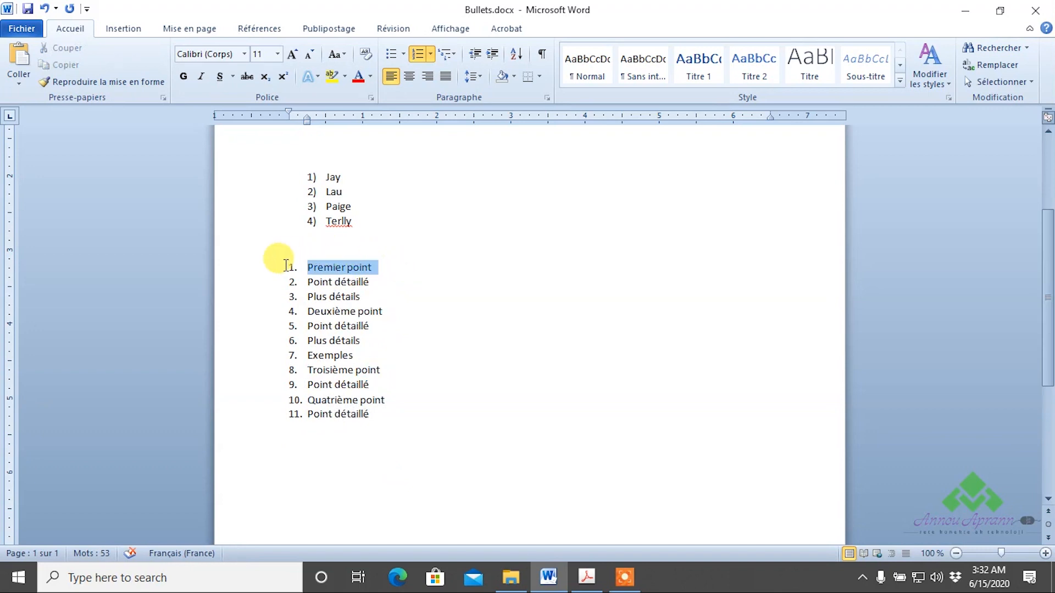
pyautogui.moveTo(378, 283); pyautogui.dragTo(292, 281)
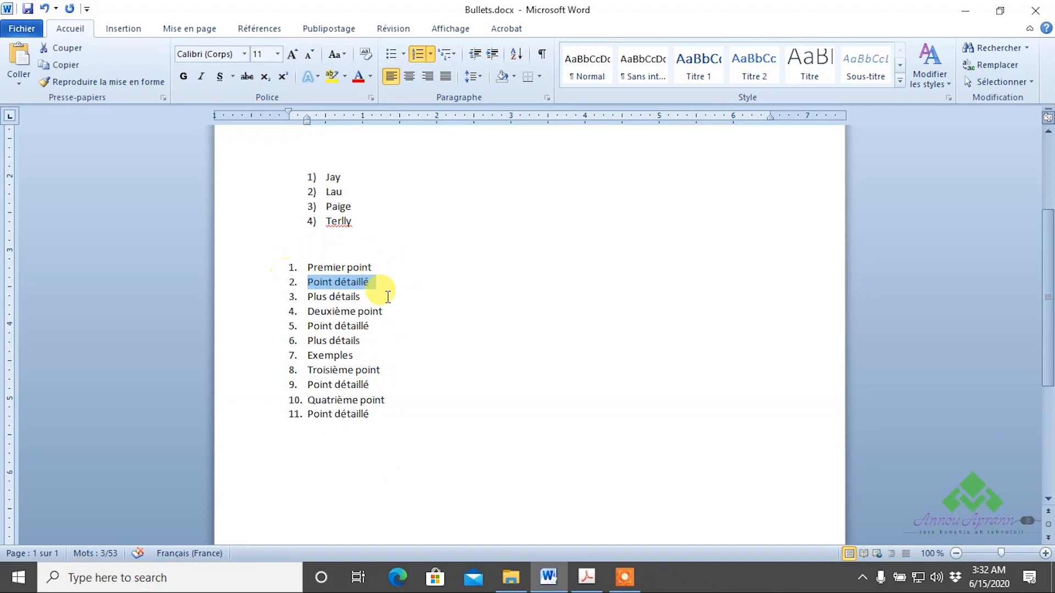
pyautogui.click(425, 308)
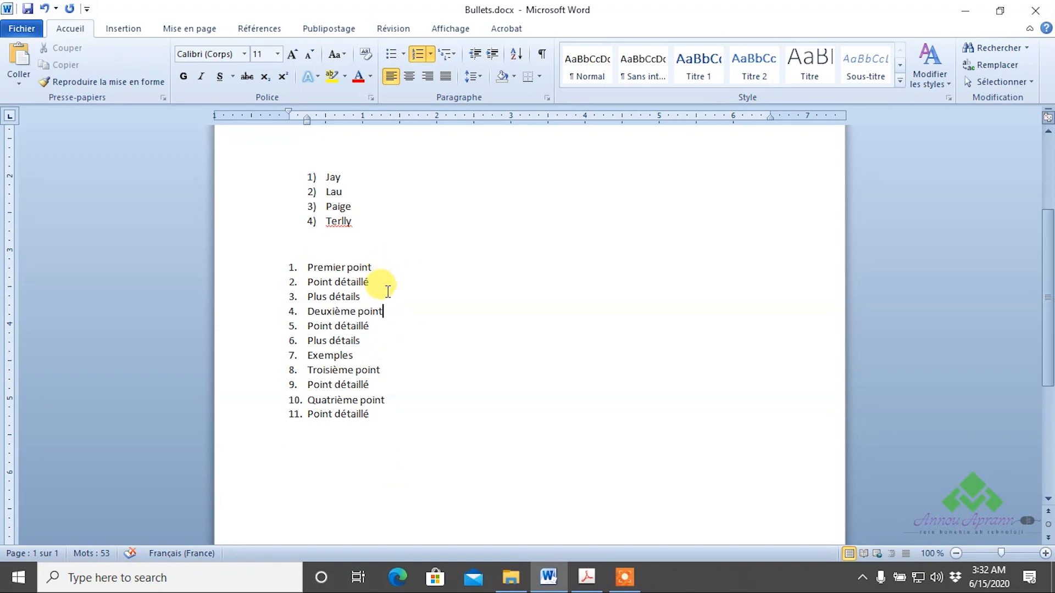
pyautogui.moveTo(377, 281); pyautogui.dragTo(300, 269)
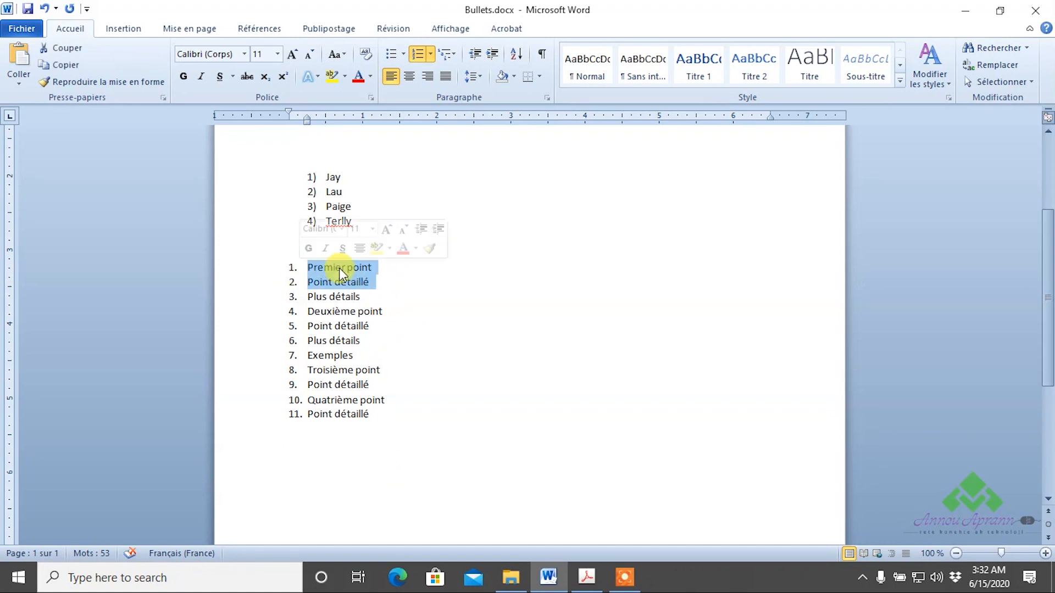
pyautogui.click(403, 282)
pyautogui.moveTo(381, 284); pyautogui.dragTo(298, 286)
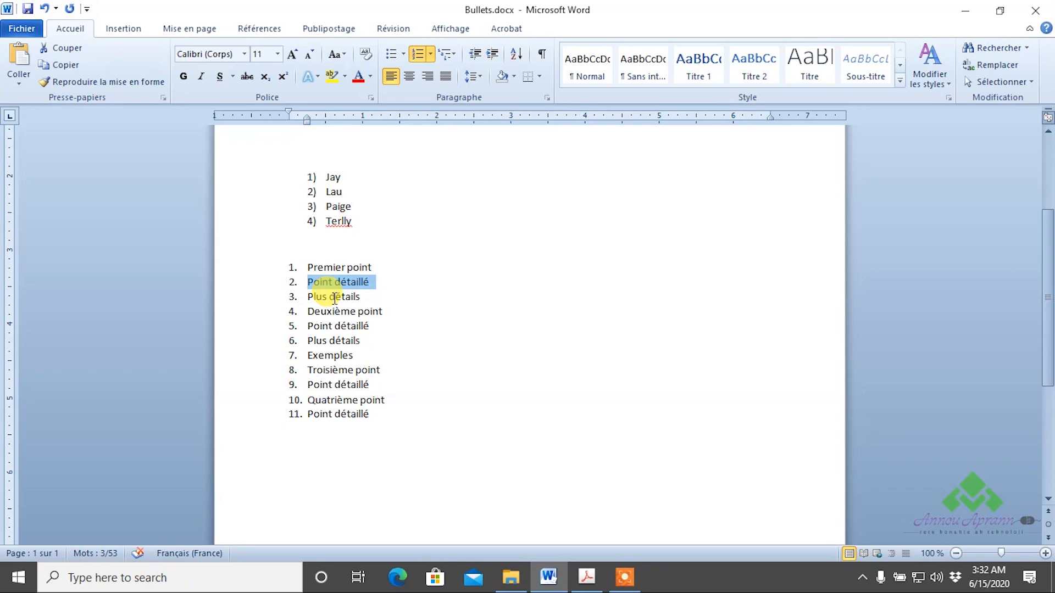
pyautogui.keyDown('shift'); pyautogui.click(365, 297); pyautogui.keyUp('shift')
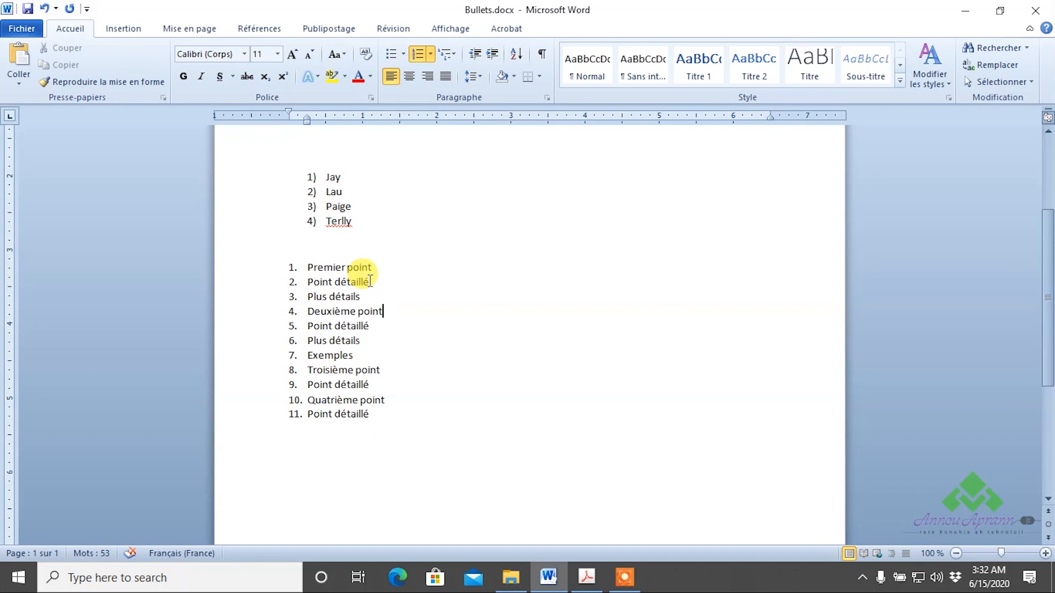
pyautogui.moveTo(370, 282); pyautogui.dragTo(365, 282)
pyautogui.click(348, 285)
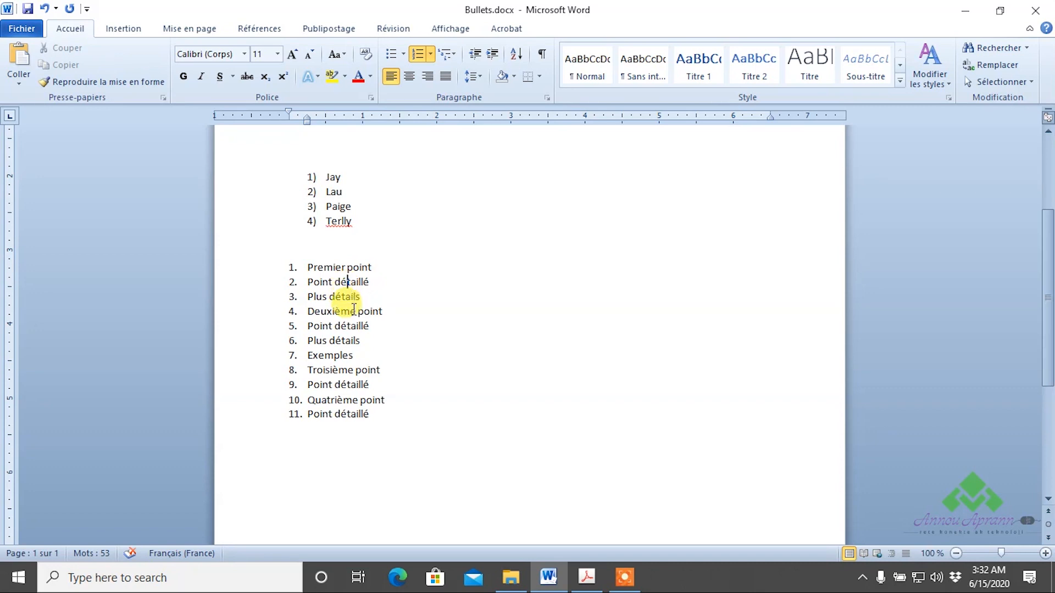
# Under Premier point, demote Point détaillé to level 1.1. and Plus détails to level 1.1.1
pyautogui.click(308, 282)
pyautogui.press('Tab')
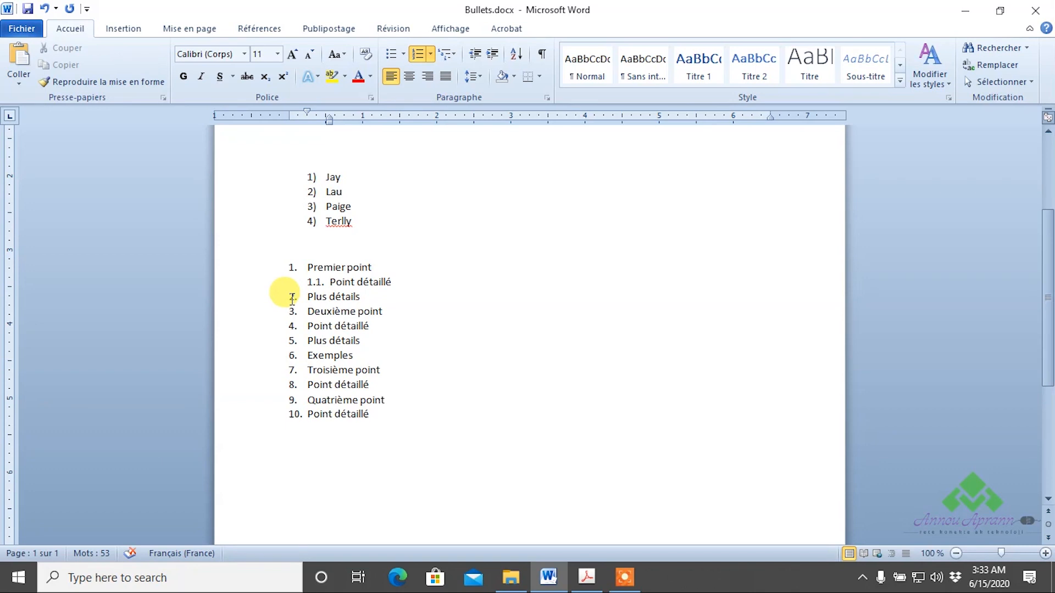
pyautogui.click(292, 298)
pyautogui.press('Tab')
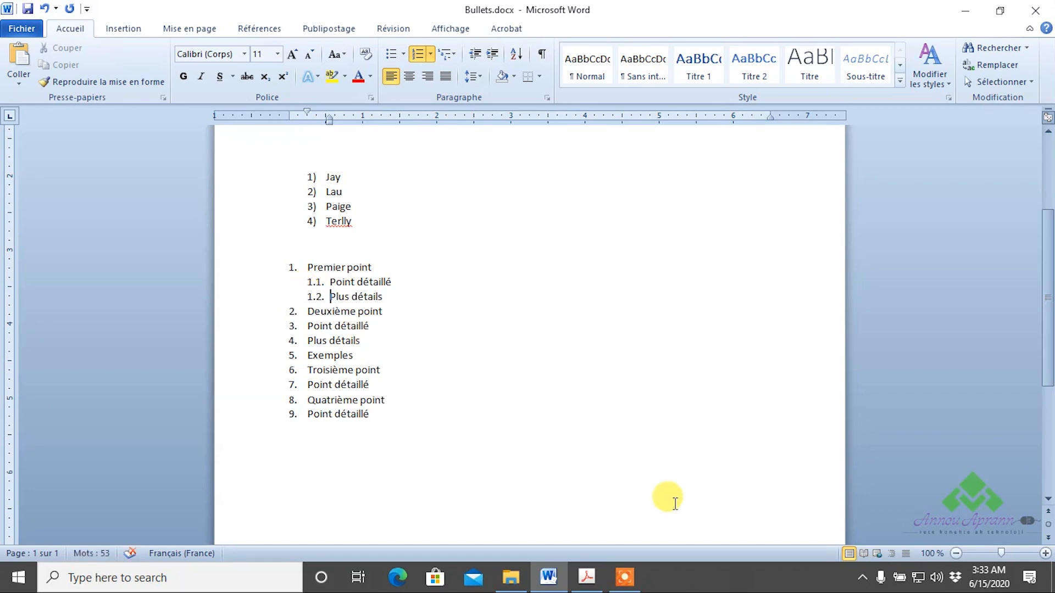
pyautogui.press('Tab')
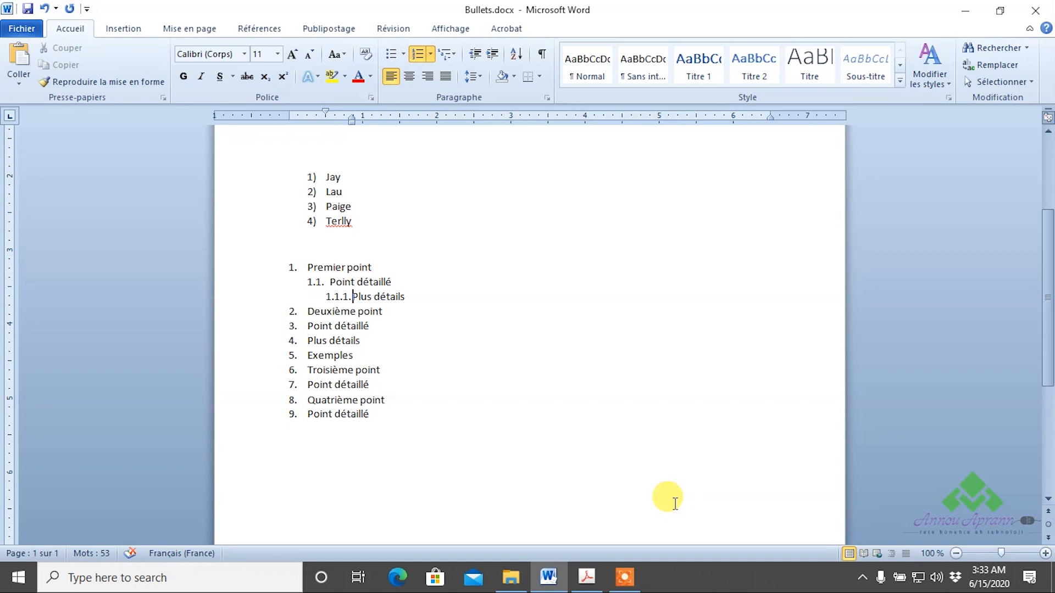
# Under Deuxième point, demote Point détaillé to level 2.1., Plus détails to 2.1.1. and Exemples to 2.2
pyautogui.click(304, 325)
pyautogui.press('Tab')
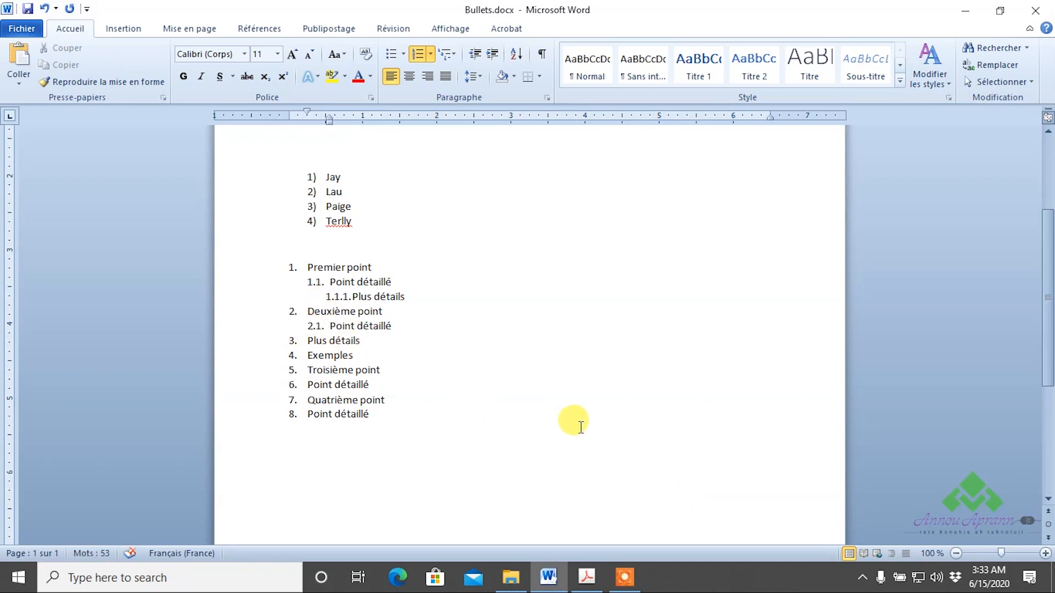
pyautogui.click(308, 341)
pyautogui.press('Tab')
pyautogui.click(306, 354)
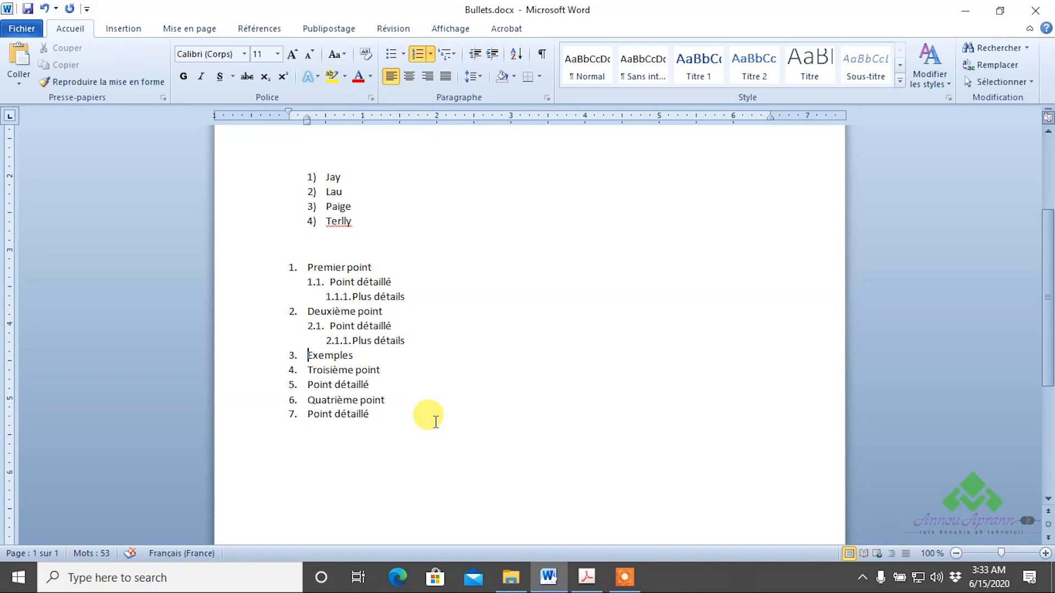
pyautogui.press('Tab')
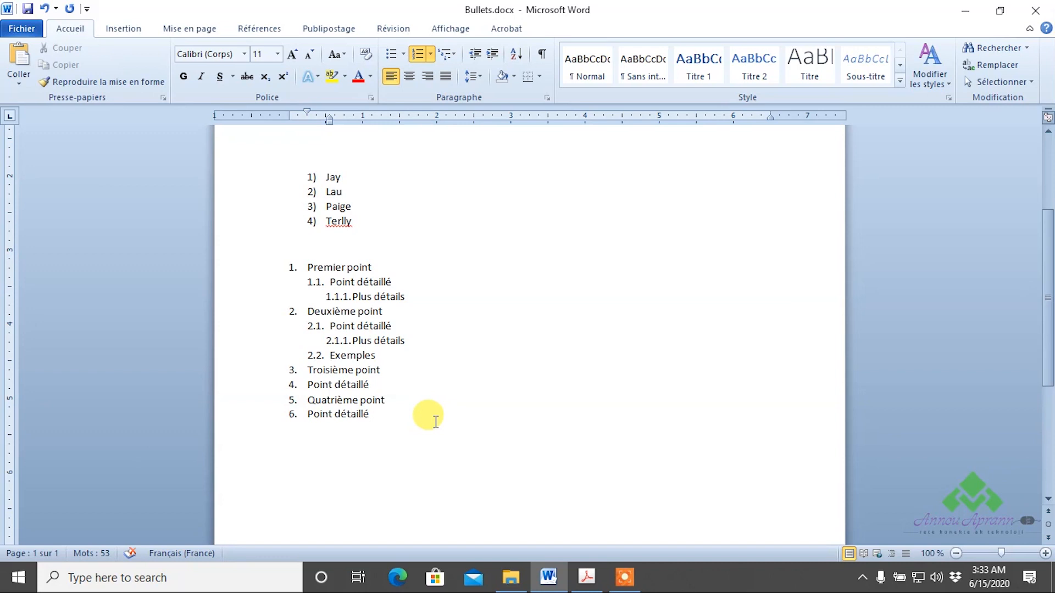
# Demote the Point détaillé lines under Troisième point and Quatrième point to levels 3.1. and 4.1
pyautogui.click(306, 386)
pyautogui.press('Tab')
pyautogui.click(314, 416)
pyautogui.press('Tab')
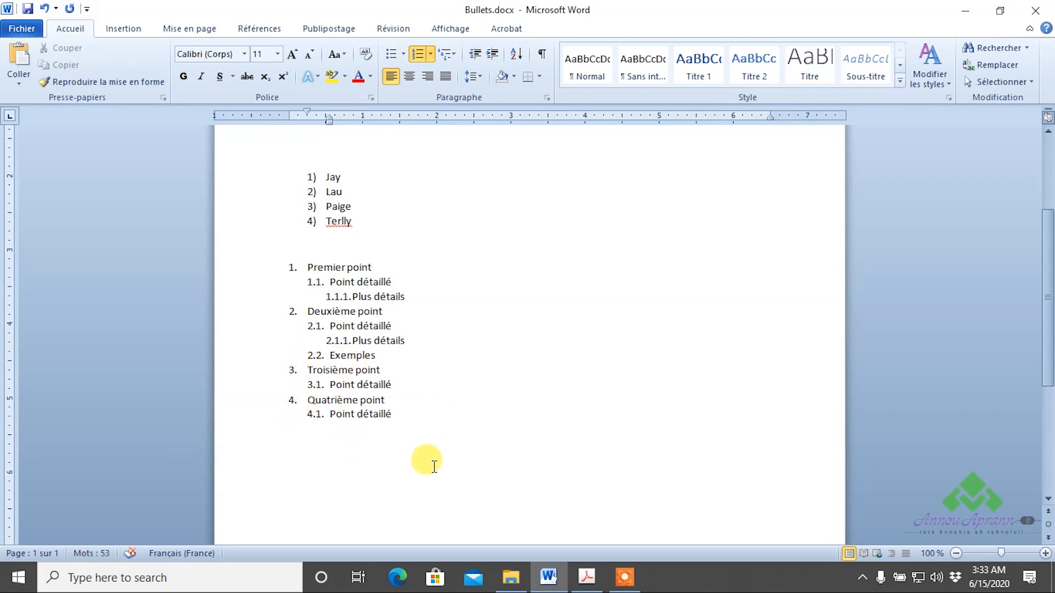
pyautogui.scroll(-5, 436, 469)
pyautogui.scroll(5, 506, 400)
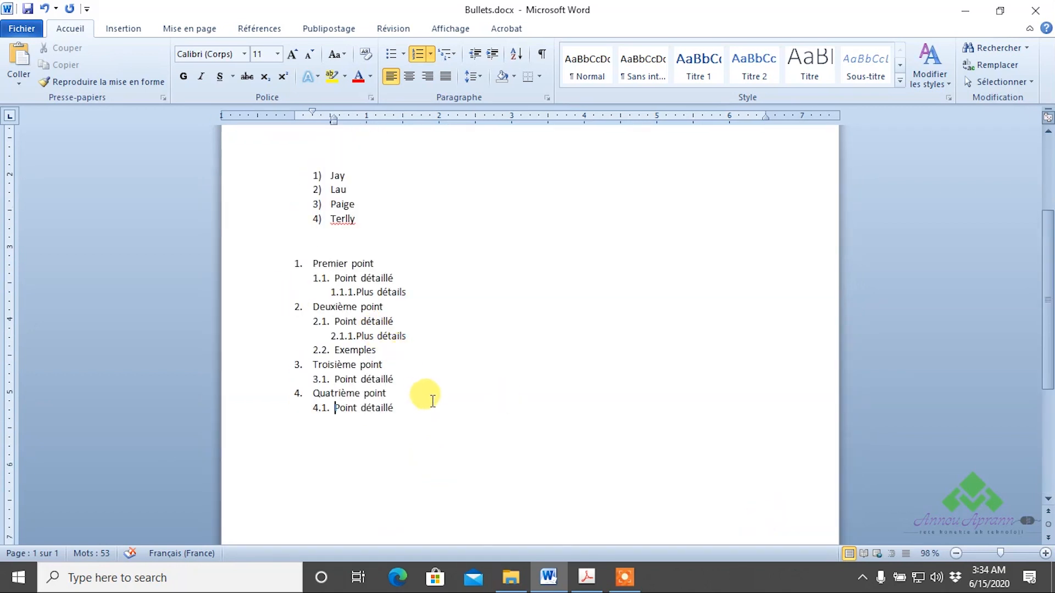
# Remove the numbering from the whole multilevel list, from Premier point to the last Point détaillé
pyautogui.moveTo(415, 433); pyautogui.dragTo(237, 275)
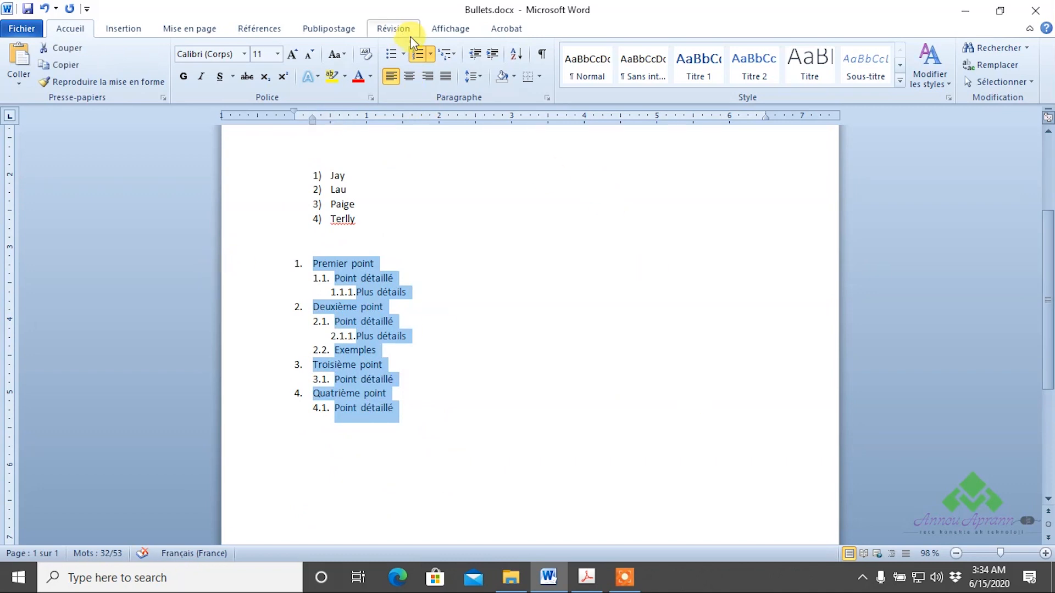
pyautogui.click(432, 54)
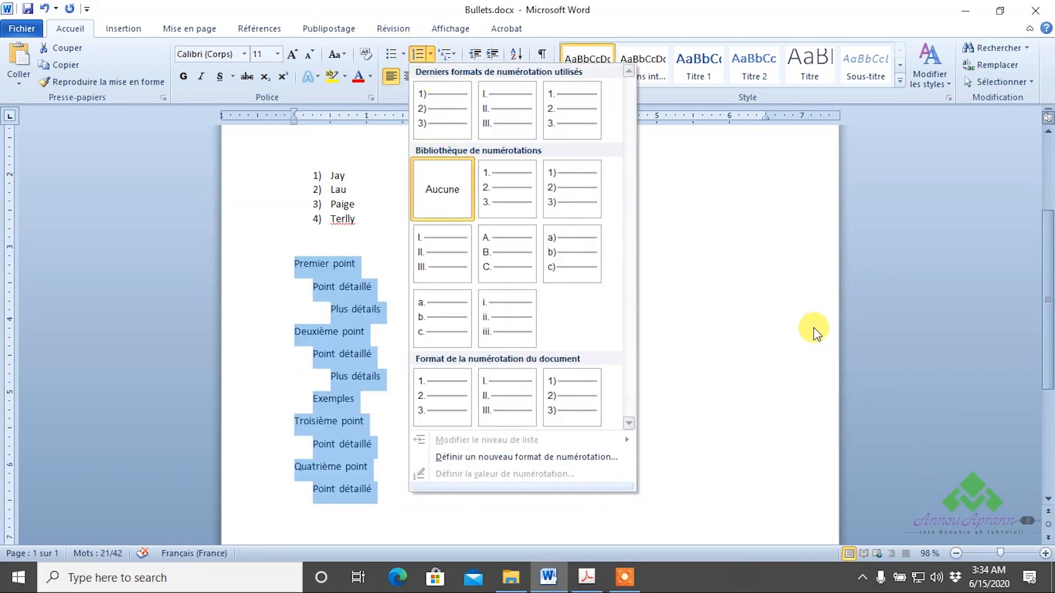
pyautogui.click(745, 291)
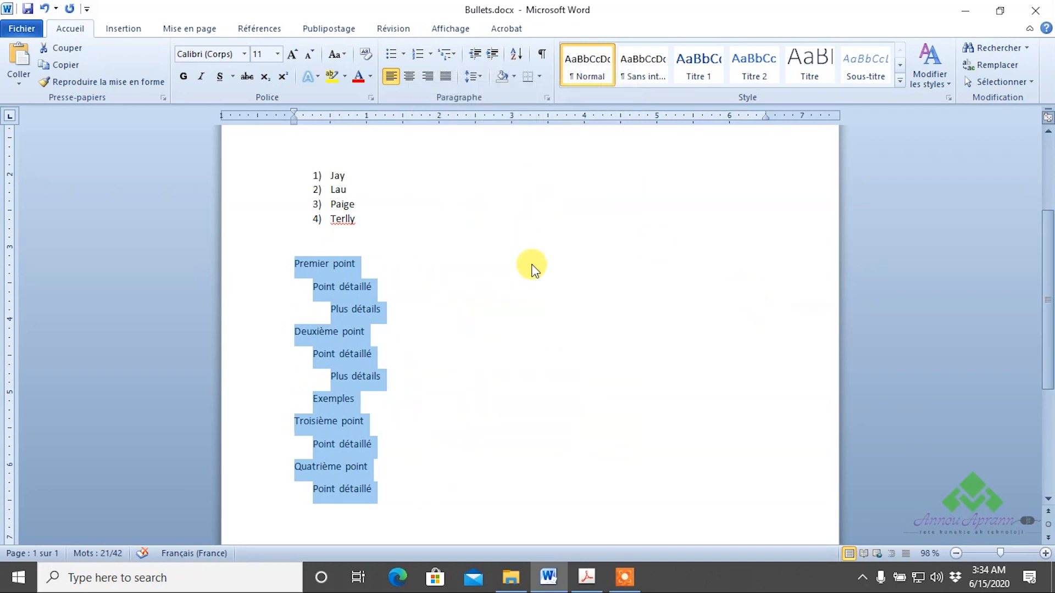
pyautogui.click(532, 268)
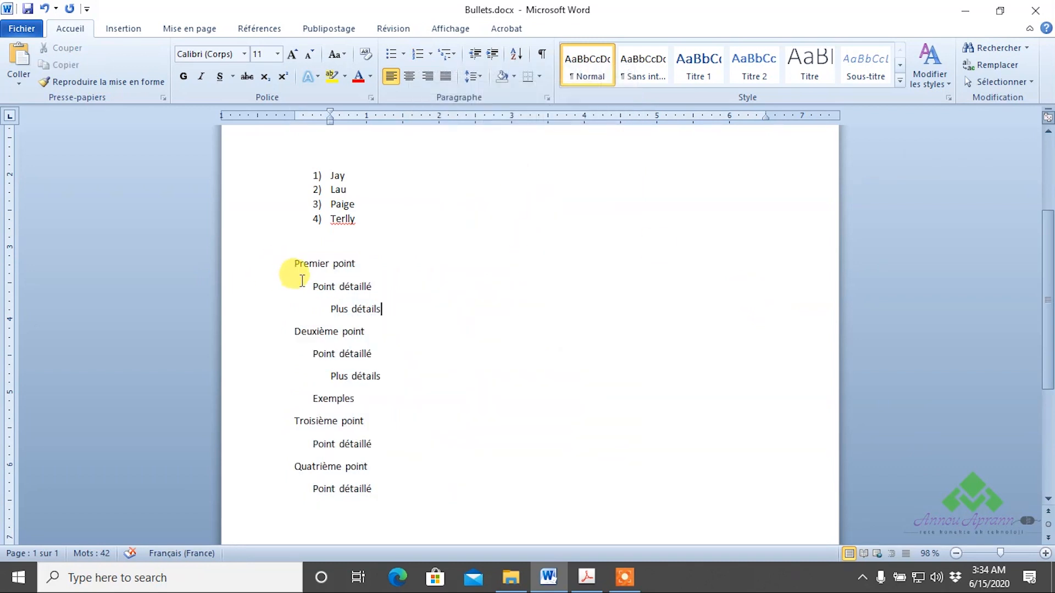
pyautogui.scroll(-5, 318, 332)
pyautogui.scroll(3, 330, 337)
pyautogui.scroll(6, 330, 338)
pyautogui.scroll(-3, 348, 330)
pyautogui.scroll(-3, 353, 332)
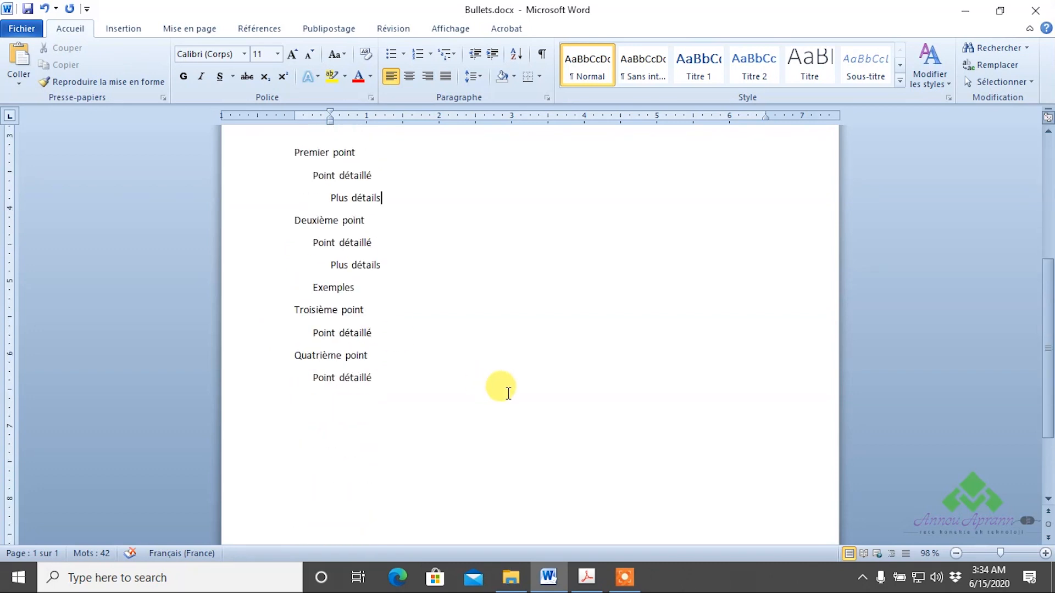
pyautogui.click(473, 403)
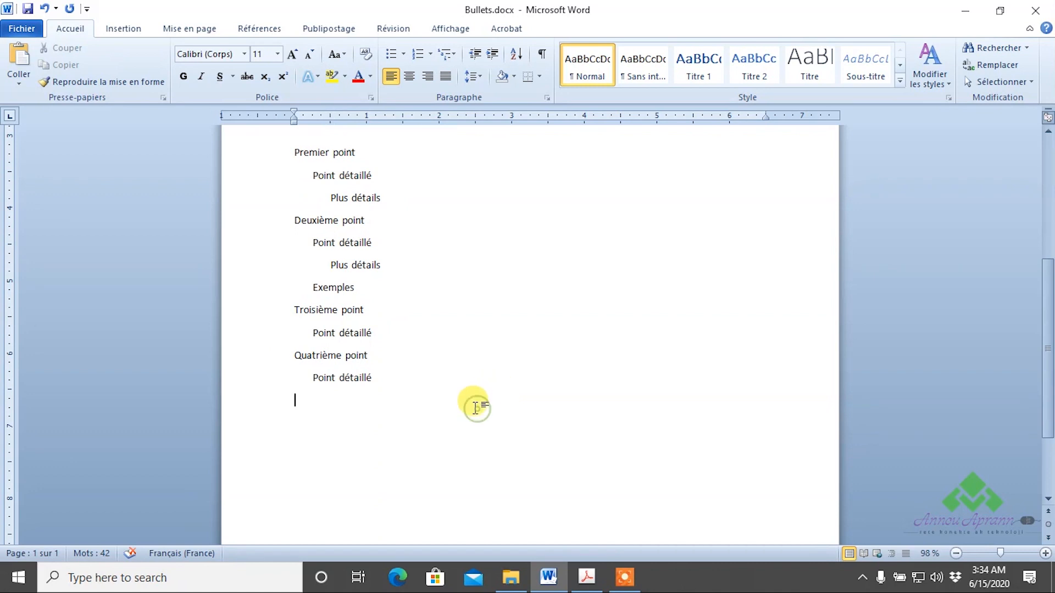
pyautogui.scroll(-2, 473, 404)
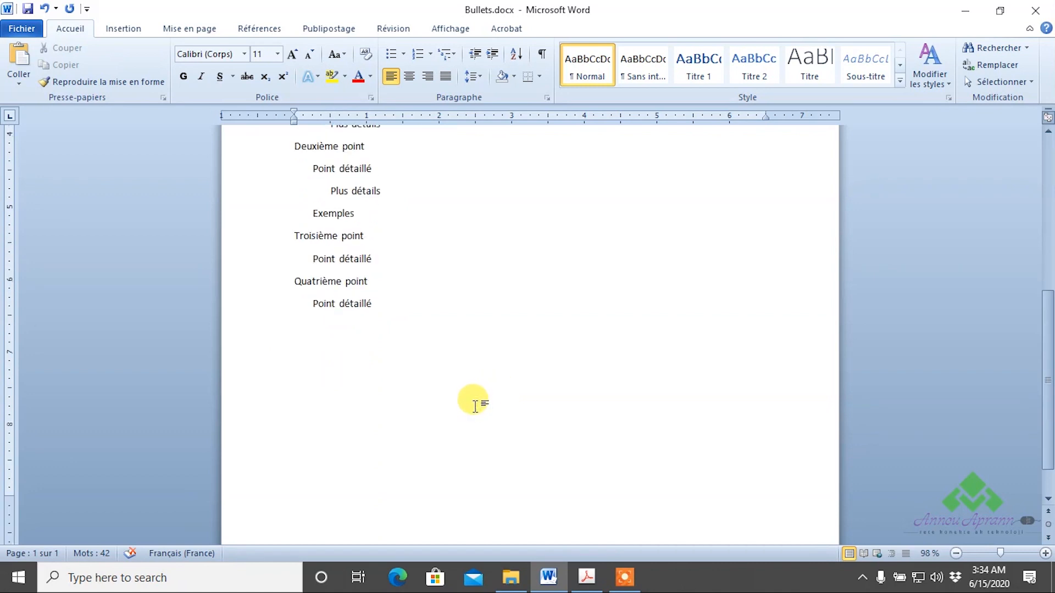
# Create a new blank document and write a bulleted list with the items Manba and Pen, ending the list after Pen
pyautogui.hotkey('ctrl', 'n')
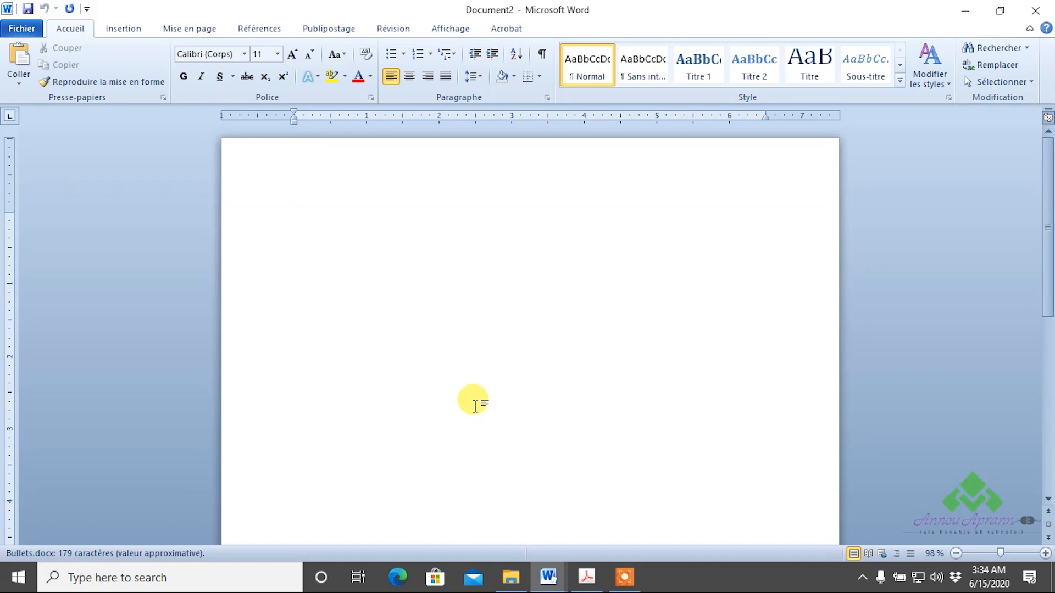
pyautogui.write('*')
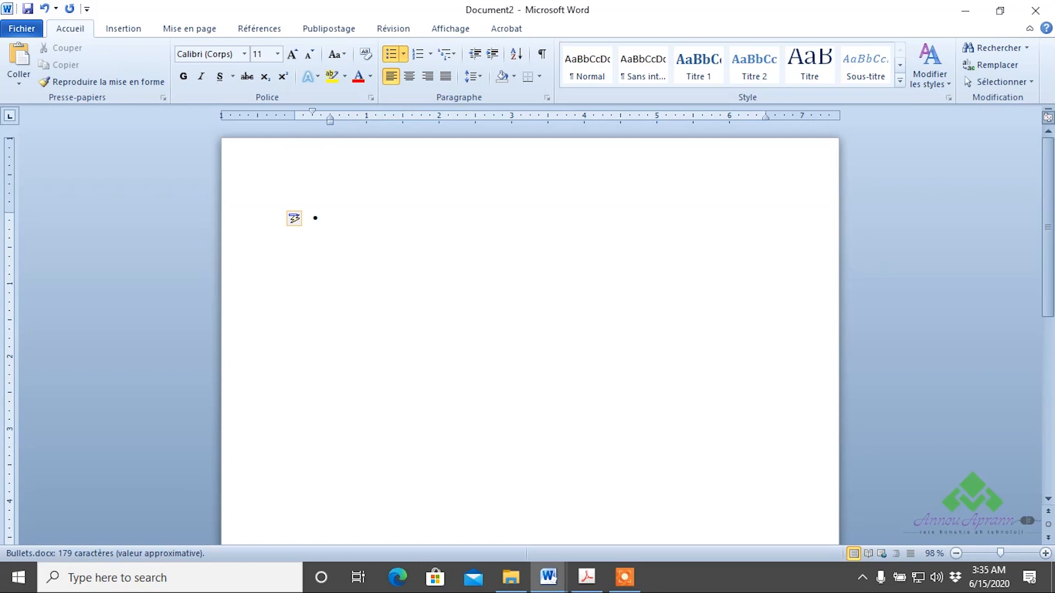
pyautogui.write('Manab')
pyautogui.press('BackSpace')
pyautogui.press('BackSpace')
pyautogui.write('ba')
pyautogui.press('Return')
pyautogui.write('pen')
pyautogui.press('Return')
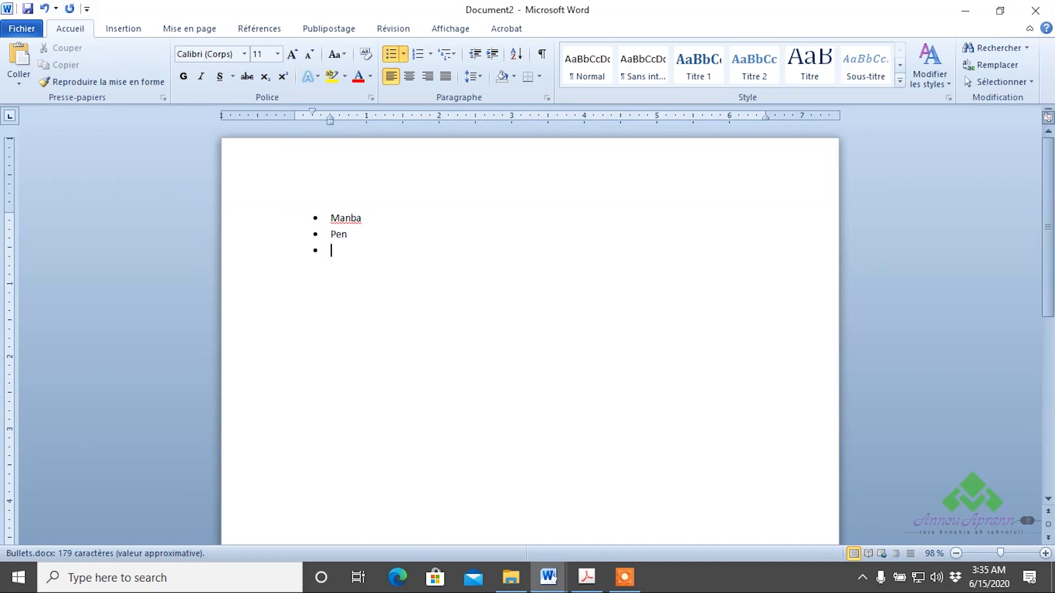
pyautogui.press('Return')
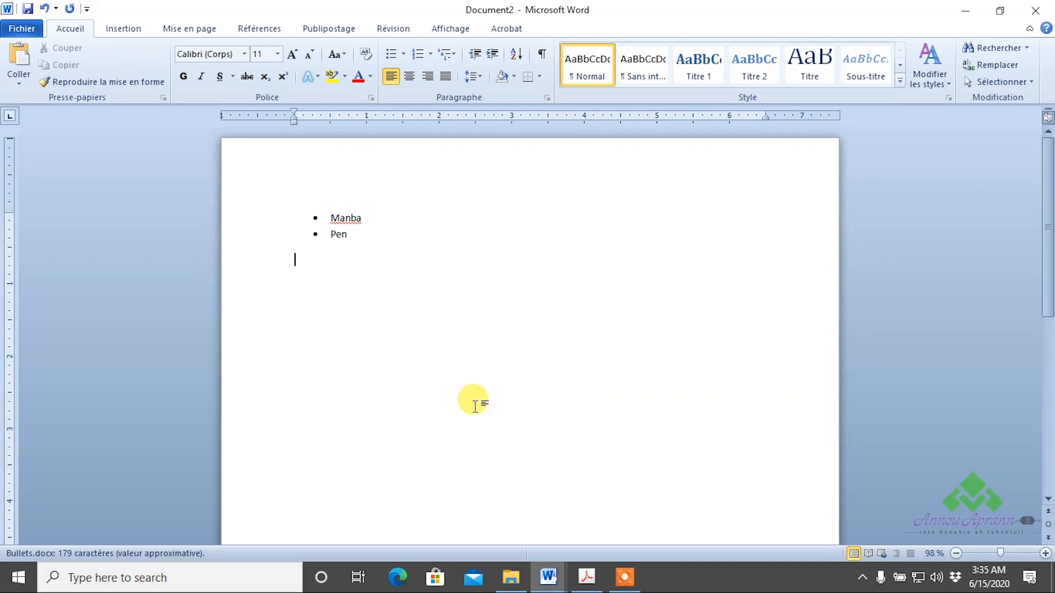
pyautogui.write('-')
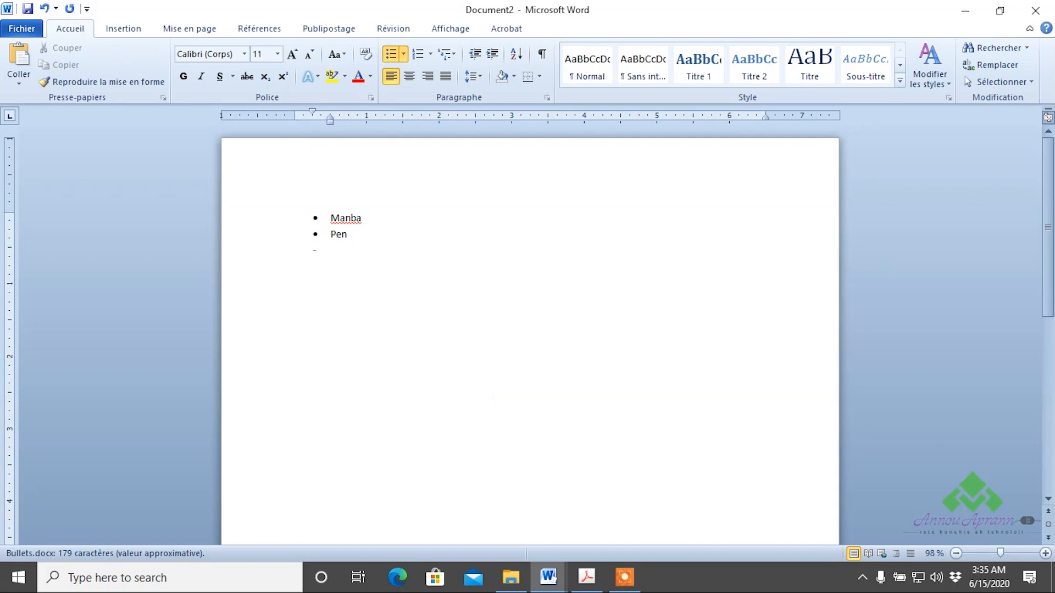
pyautogui.press('BackSpace')
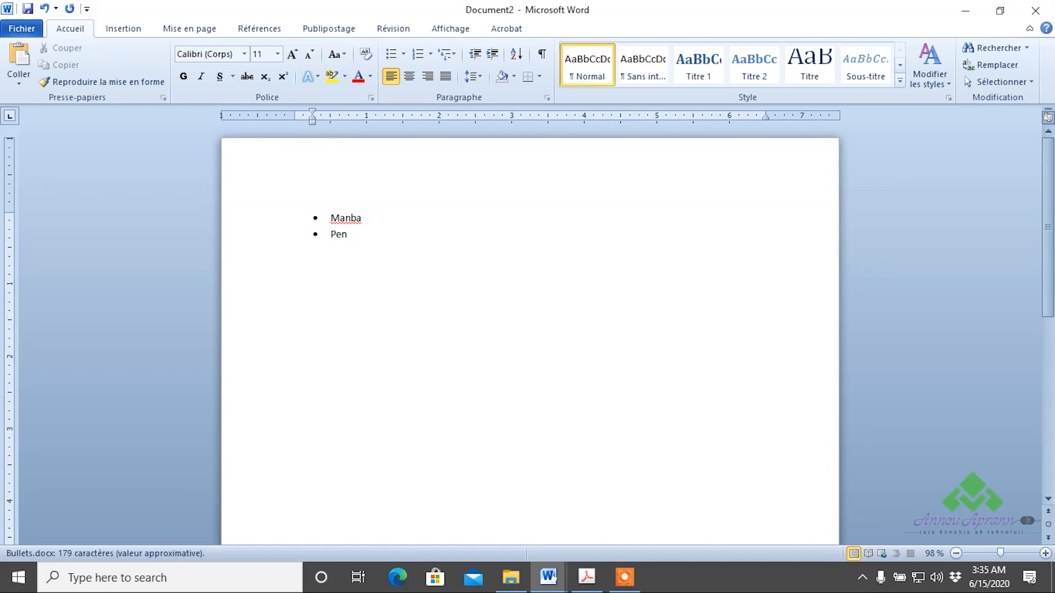
pyautogui.press('BackSpace')
# Add a numbered list in the 1. format with the items Vire a goch, Tounen adwat and Yon ti mache
pyautogui.write('.')
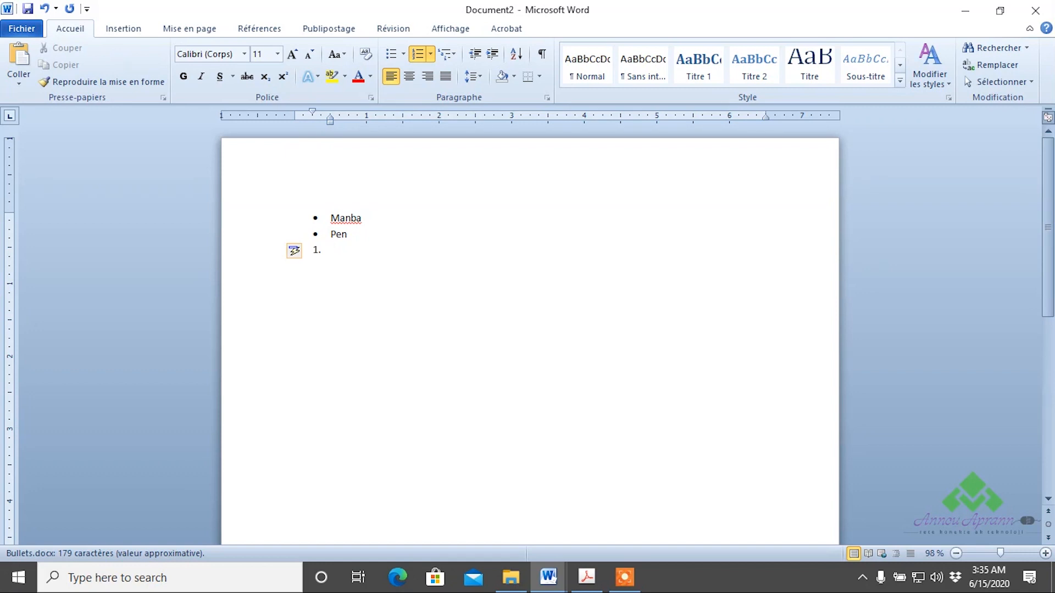
pyautogui.write('Vire a goche')
pyautogui.press('Return')
pyautogui.write('Tounen adwat')
pyautogui.press('Return')
pyautogui.write('yon ti mache')
pyautogui.press('Return')
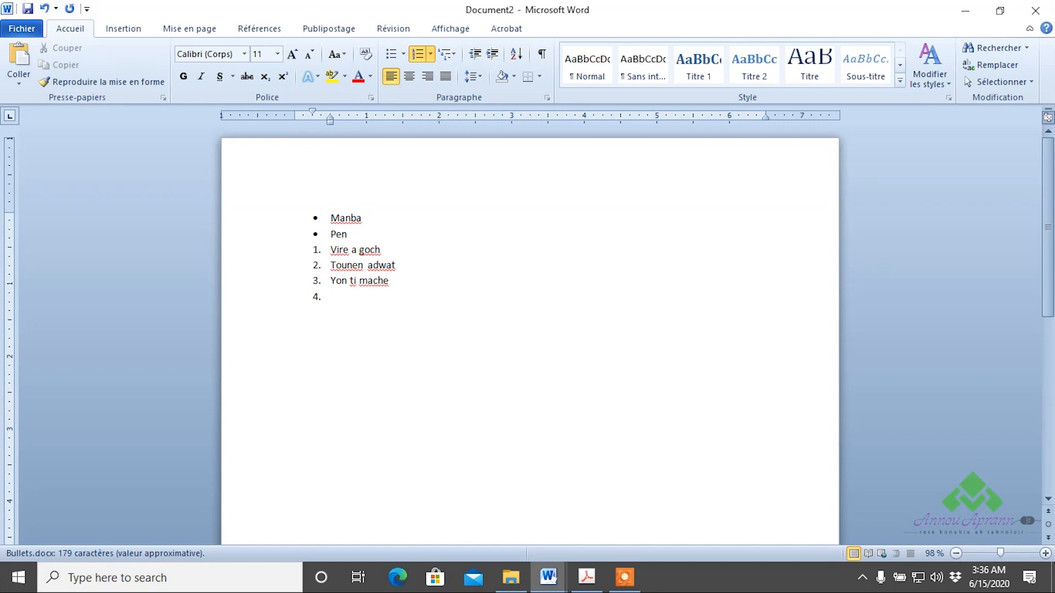
# End the numbered list after Yon ti mache and add the unnumbered line Kdsl;dkj;aldjksl below it
pyautogui.press('BackSpace')
pyautogui.press('BackSpace')
pyautogui.press('BackSpace')
pyautogui.press('BackSpace')
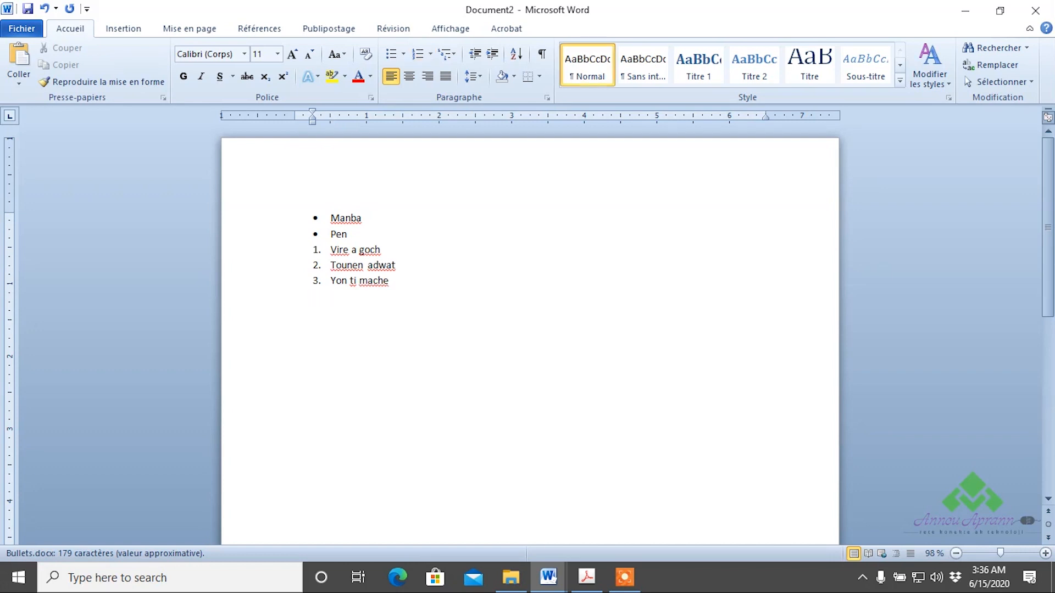
pyautogui.write('e')
pyautogui.press('Return')
pyautogui.press('Return')
pyautogui.write('Kdsl;dkj;aldjksl')
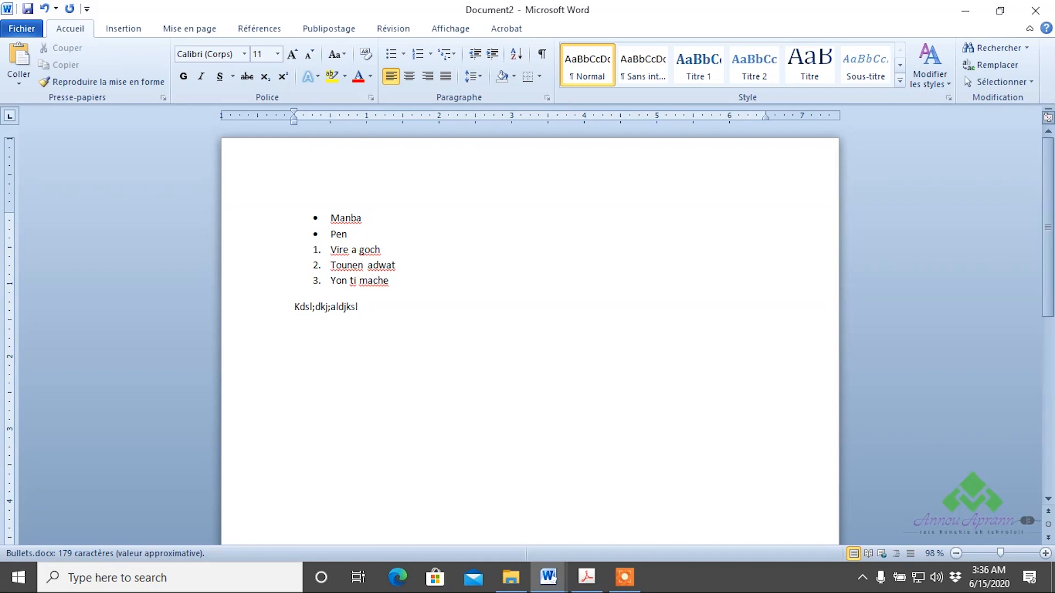
pyautogui.press('Return')
pyautogui.write('Rekomanso mache')
pyautogui.press('BackSpace')
pyautogui.press('BackSpace')
pyautogui.press('BackSpace')
pyautogui.press('BackSpace')
pyautogui.press('BackSpace')
pyautogui.press('BackSpace')
pyautogui.press('BackSpace')
pyautogui.press('BackSpace')
pyautogui.press('BackSpace')
pyautogui.press('BackSpace')
pyautogui.press('BackSpace')
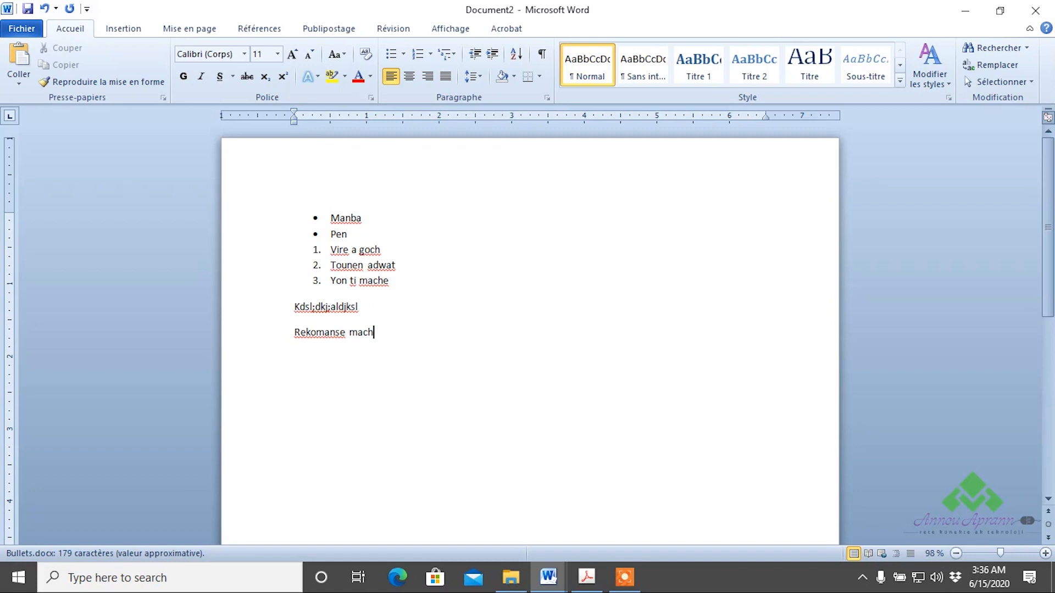
pyautogui.press('BackSpace')
pyautogui.press('BackSpace')
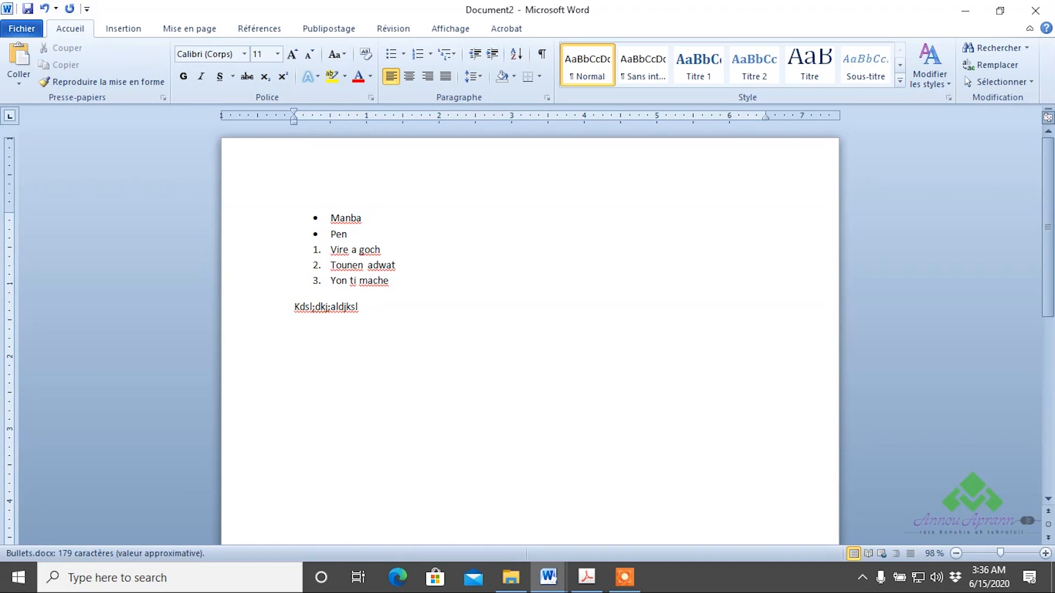
# Start a second numbered list at 1. below the unnumbered line, with Rekomanse mache as its first item
pyautogui.write('1. ')
pyautogui.write('Kon')
pyautogui.press('BackSpace')
pyautogui.press('BackSpace')
pyautogui.write('Rekomanse mache')
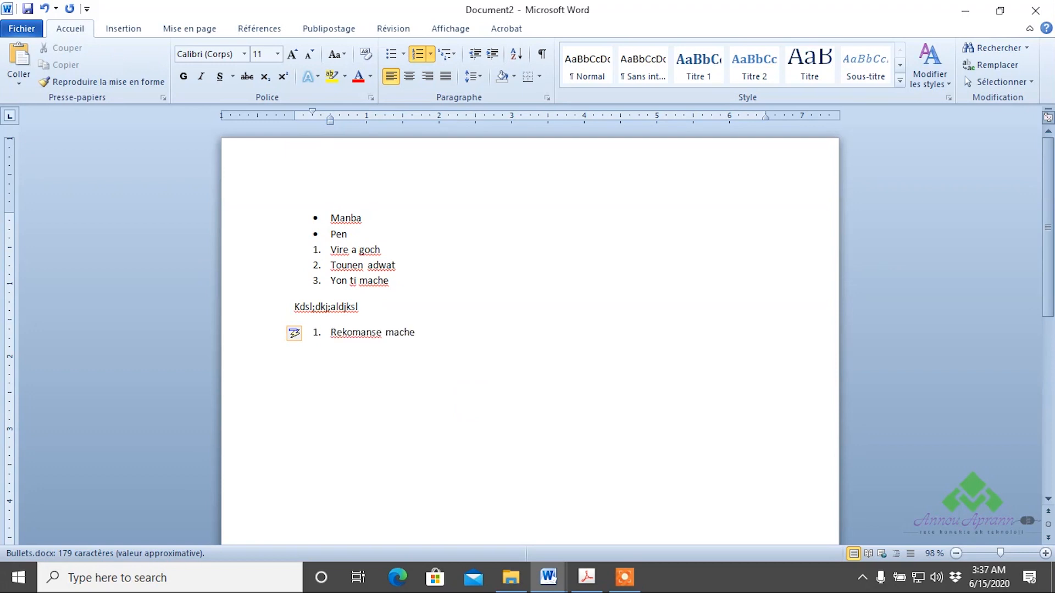
# Add Ale dwat and Tounen a goch as items 2 and 3 of the second numbered list
pyautogui.press('Return')
pyautogui.write('ad')
pyautogui.press('BackSpace')
pyautogui.press('BackSpace')
pyautogui.write('Ale dwat')
pyautogui.press('Return')
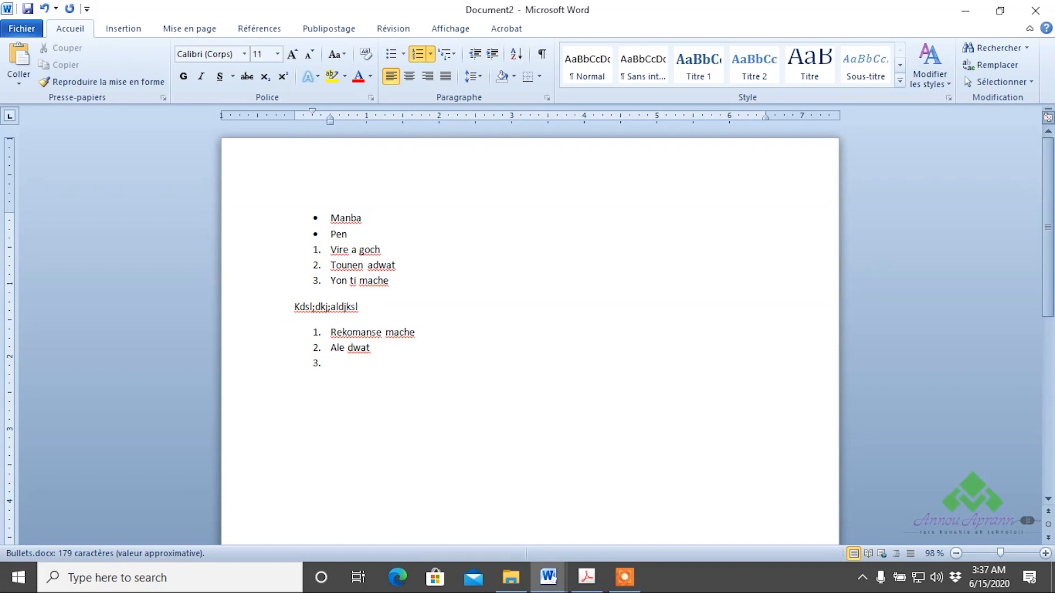
pyautogui.write('te')
pyautogui.press('BackSpace')
pyautogui.write('ounen a goch')
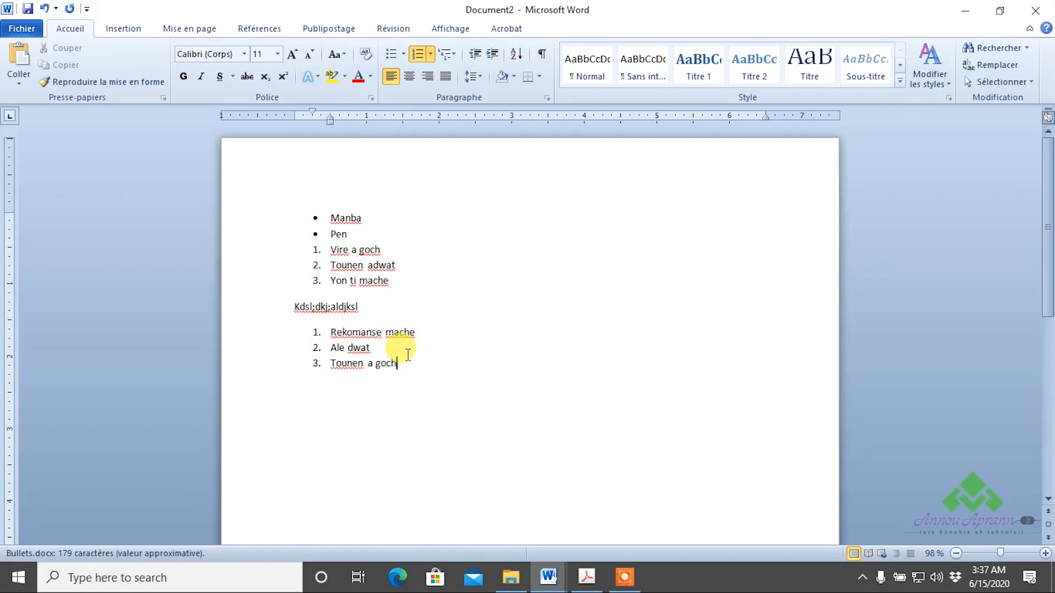
# Insert an empty paragraph without a bullet between Pen and the first numbered list
pyautogui.moveTo(376, 302); pyautogui.dragTo(267, 307)
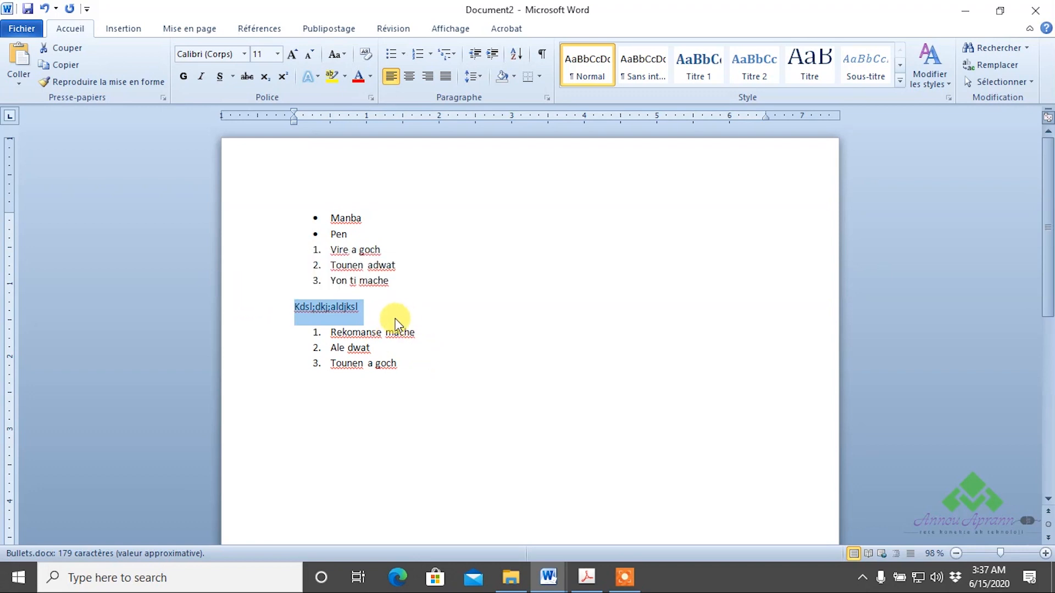
pyautogui.click(376, 232)
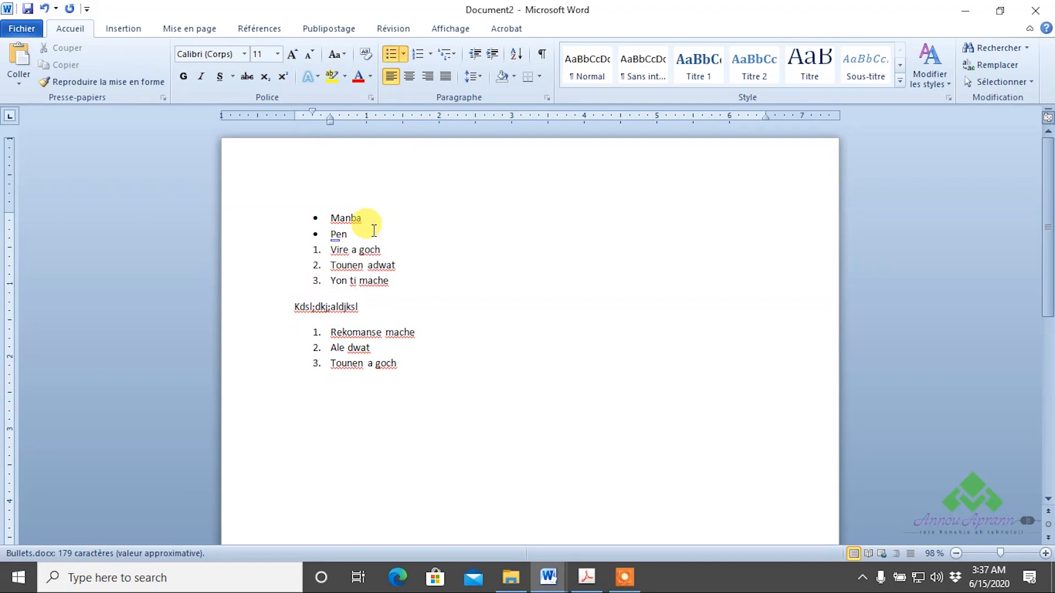
pyautogui.press('Return')
pyautogui.press('Return')
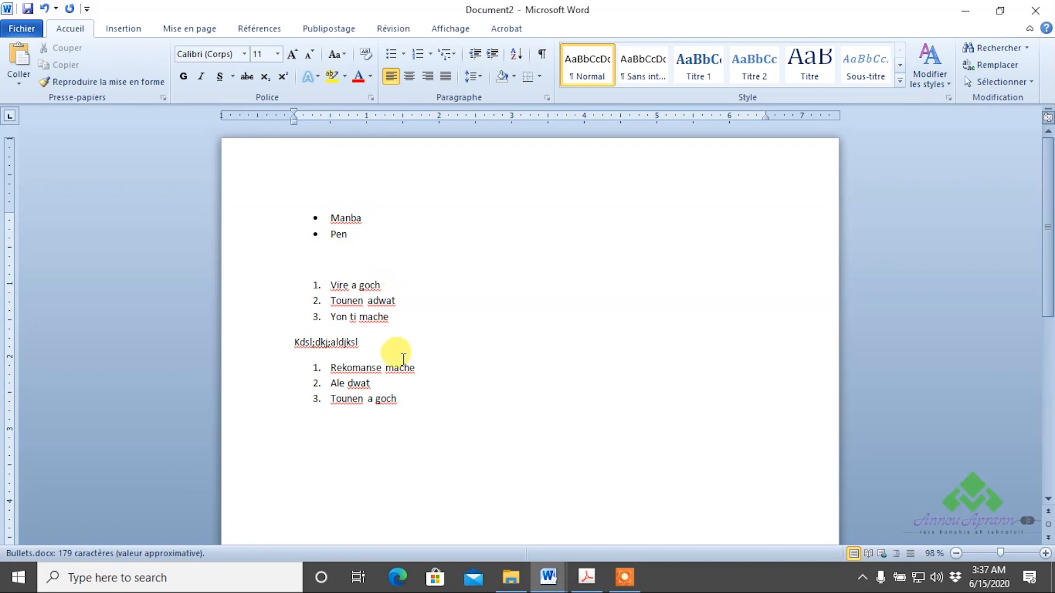
# Make the second numbered list, starting at Rekomanse mache, continue the numbering of the first list
pyautogui.click(389, 373)
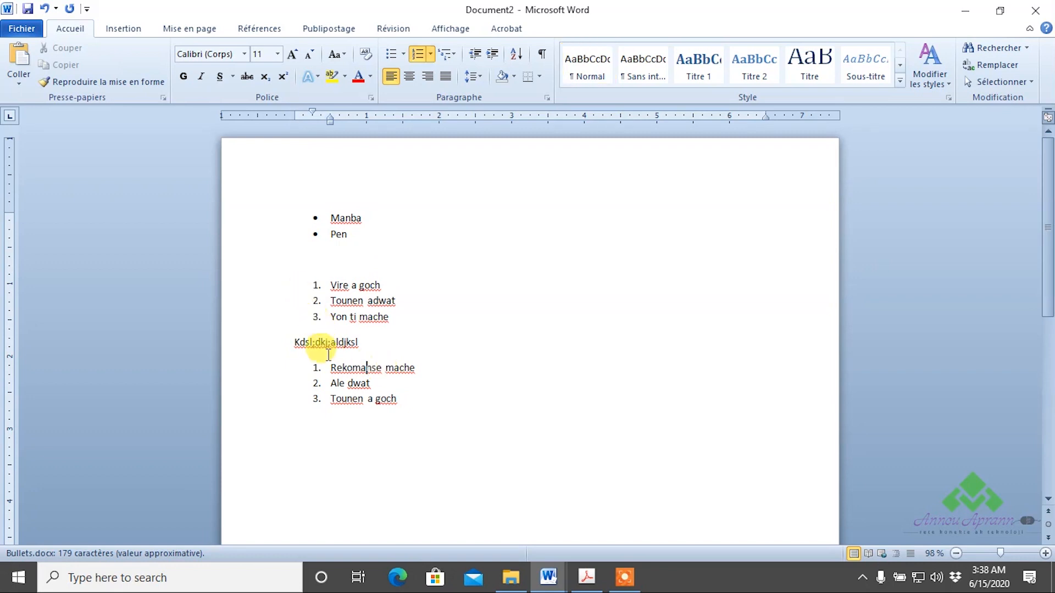
pyautogui.click(318, 367)
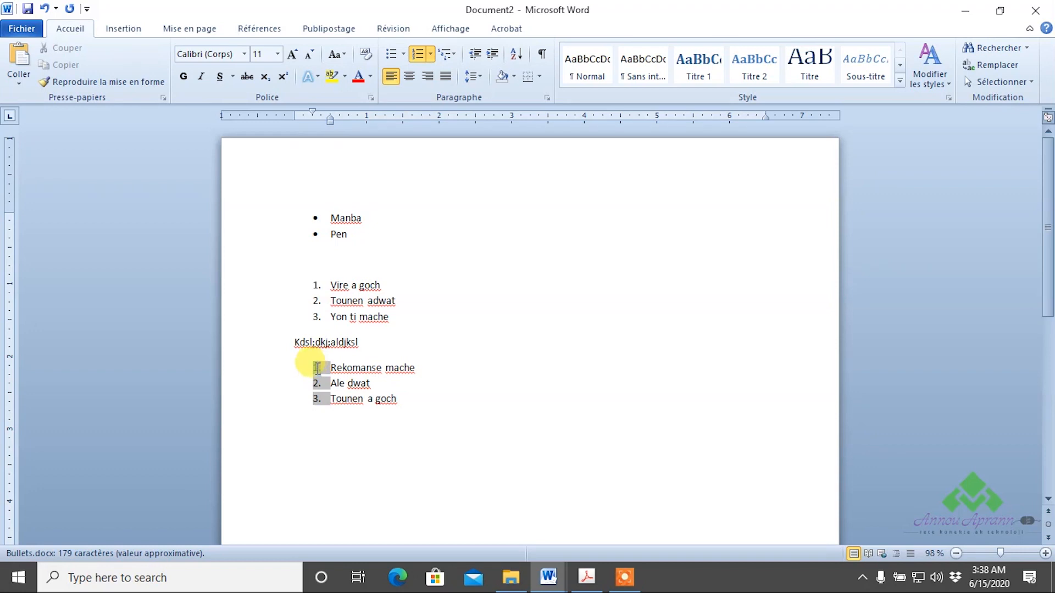
pyautogui.rightClick(318, 368)
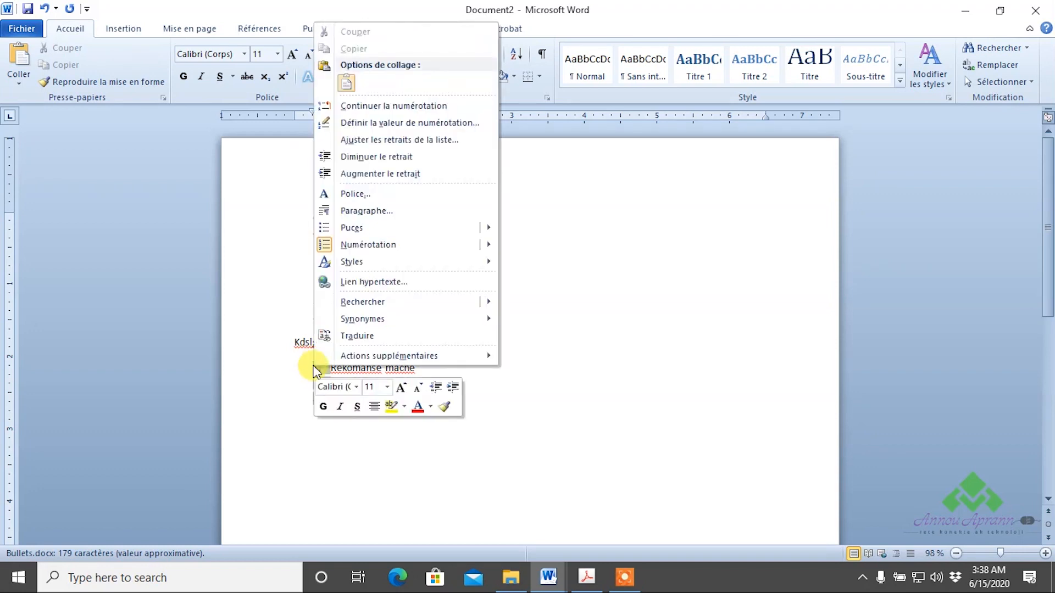
pyautogui.click(348, 107)
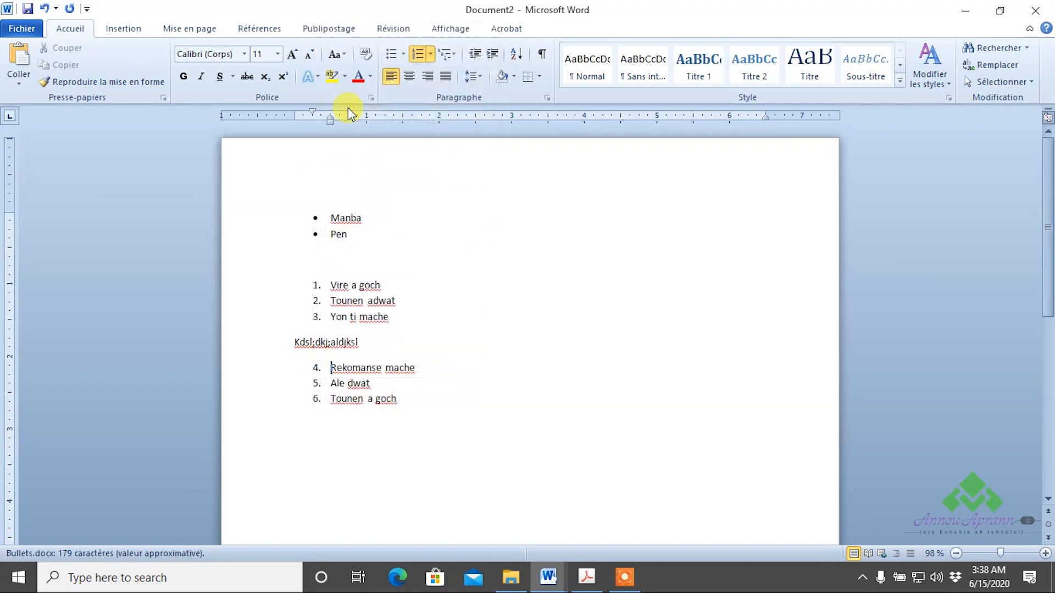
# Restart the numbering of the second list at 1 from Rekomanse mache
pyautogui.scroll(-2, 423, 357)
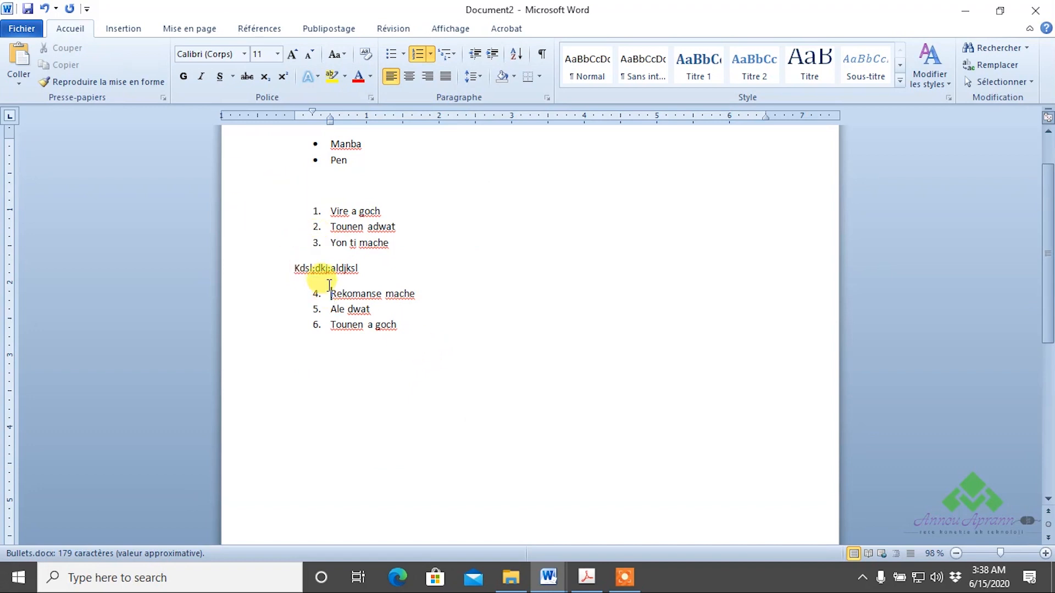
pyautogui.moveTo(413, 260); pyautogui.dragTo(252, 228)
pyautogui.click(475, 291)
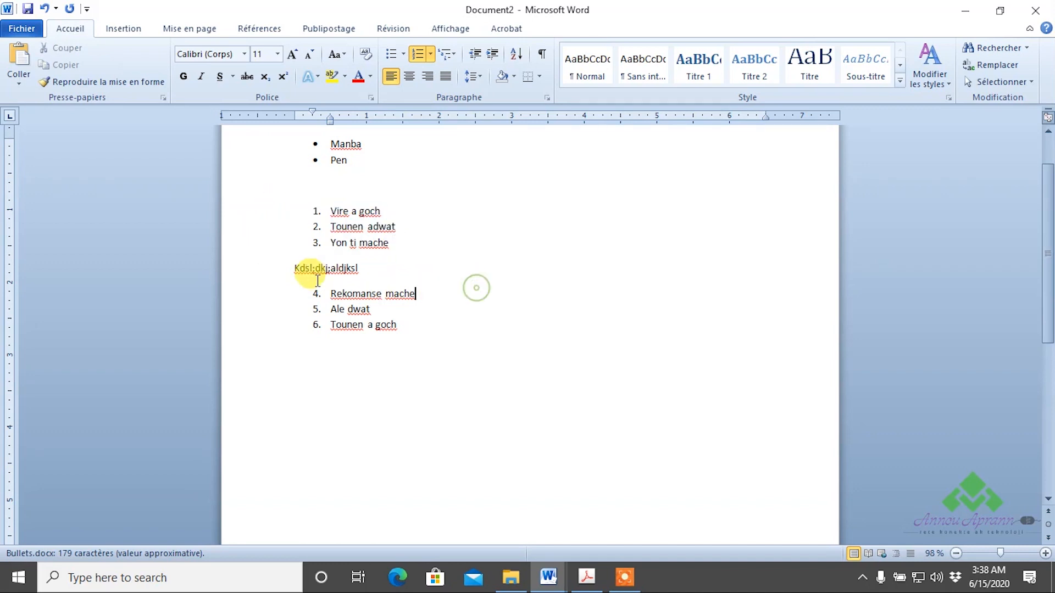
pyautogui.rightClick(315, 292)
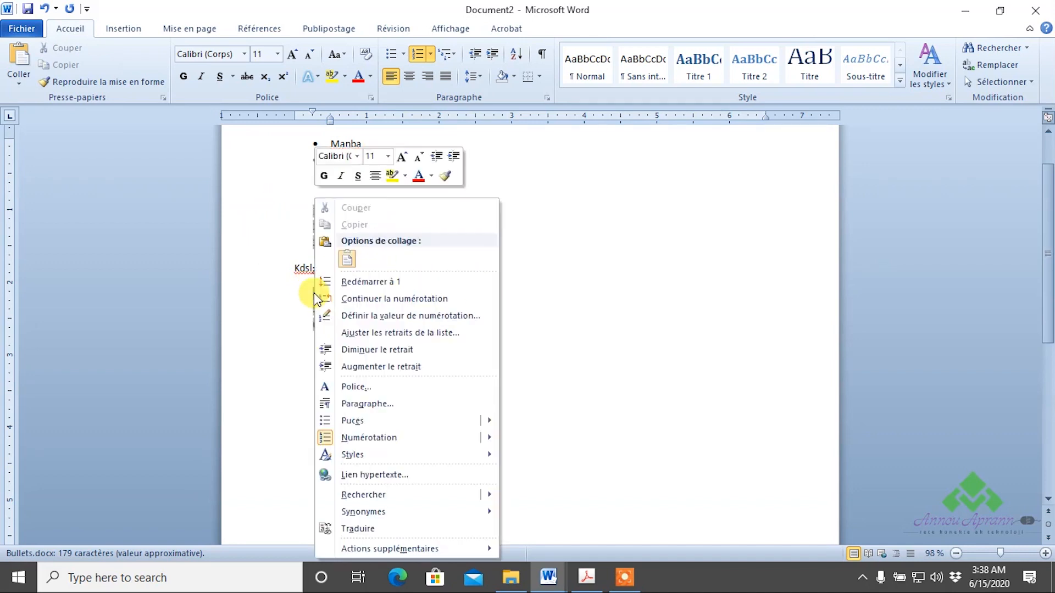
pyautogui.click(358, 283)
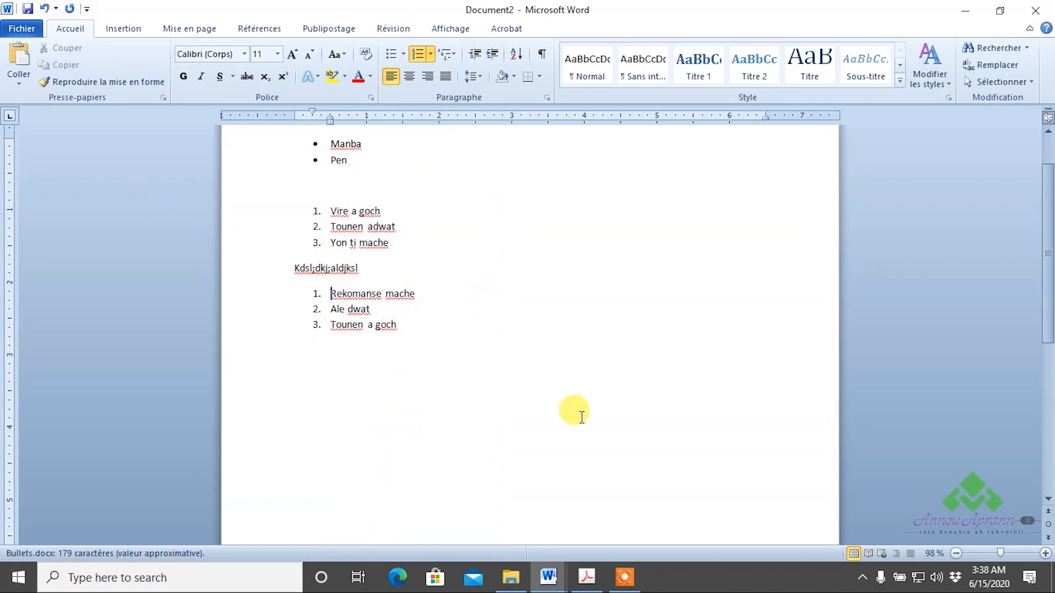
# Leave a blank line after Tounen a goch and start a new numbered list in the 1- format with the item Jay
pyautogui.scroll(-2, 598, 363)
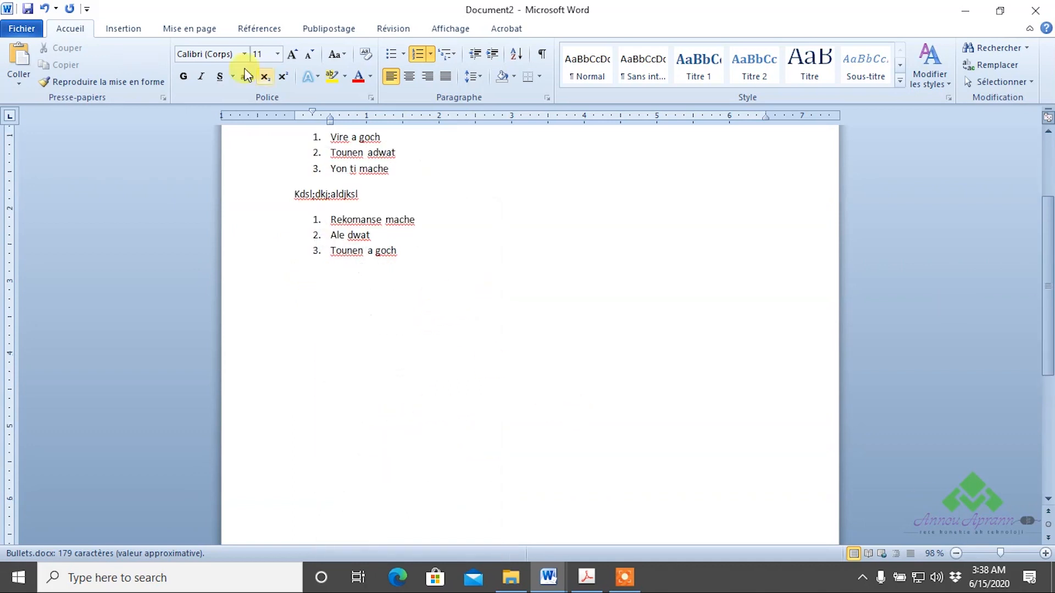
pyautogui.click(461, 258)
pyautogui.press('Return')
pyautogui.press('Return')
pyautogui.press('BackSpace')
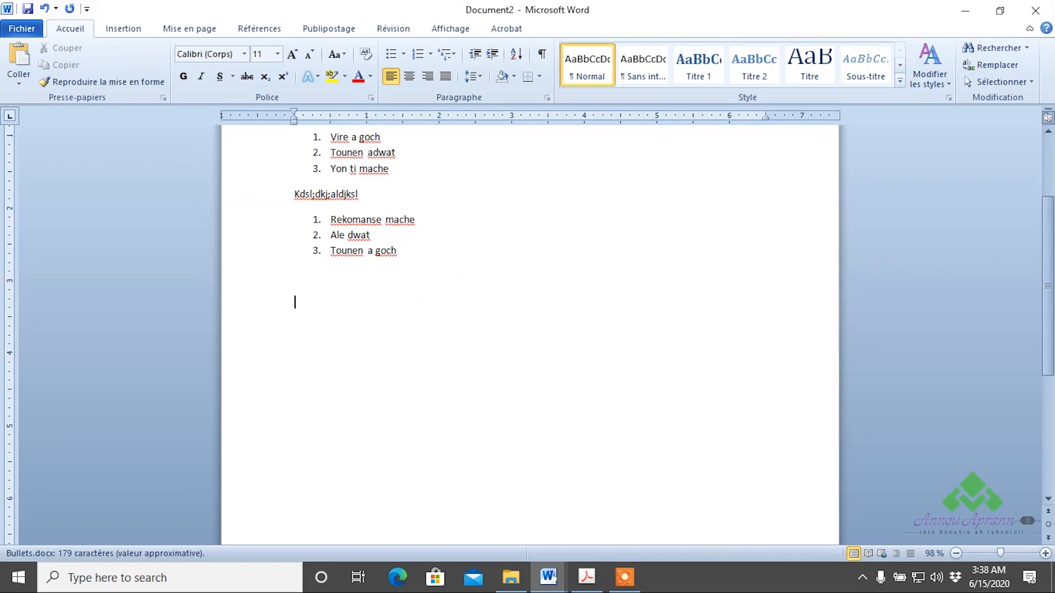
pyautogui.write('1-')
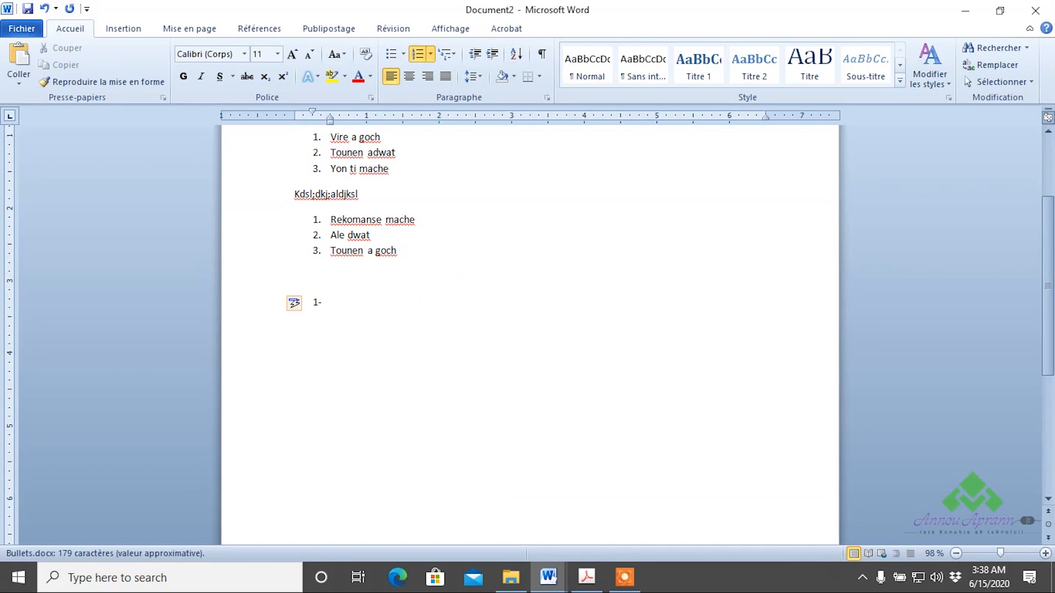
pyautogui.write(' Jay')
# Add One way vision as sublevel item a. under Jay
pyautogui.press('Return')
pyautogui.press('Tab')
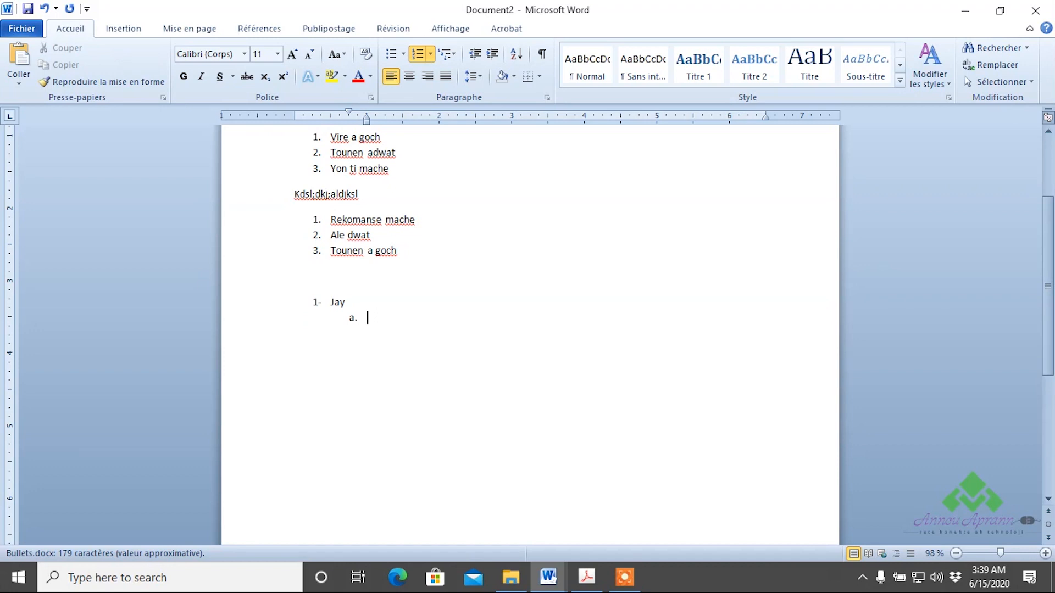
pyautogui.write('One way vision')
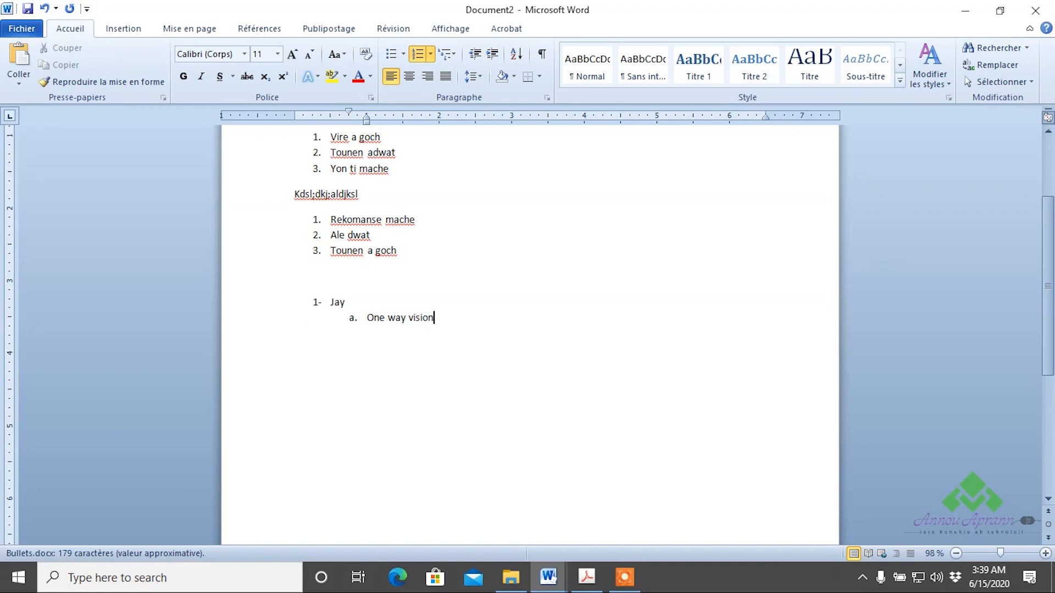